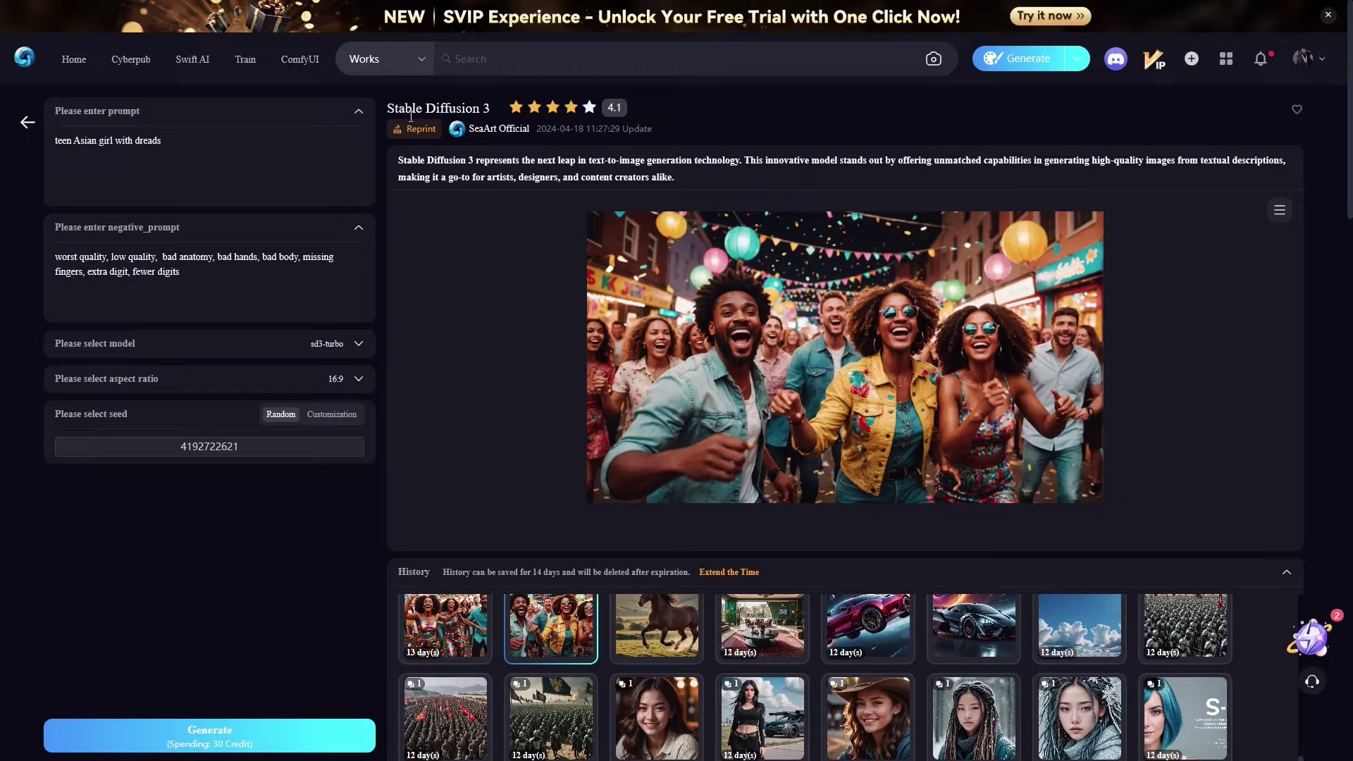
Step: Look through the previously generated Stable Diffusion 3 images in the history
{"action": "mouse_move", "coordinate": [186, 62]}
{"action": "scroll", "coordinate": [485, 334], "scroll_direction": "down", "scroll_amount": 1}
{"action": "scroll", "coordinate": [487, 334], "scroll_direction": "up", "scroll_amount": 1}
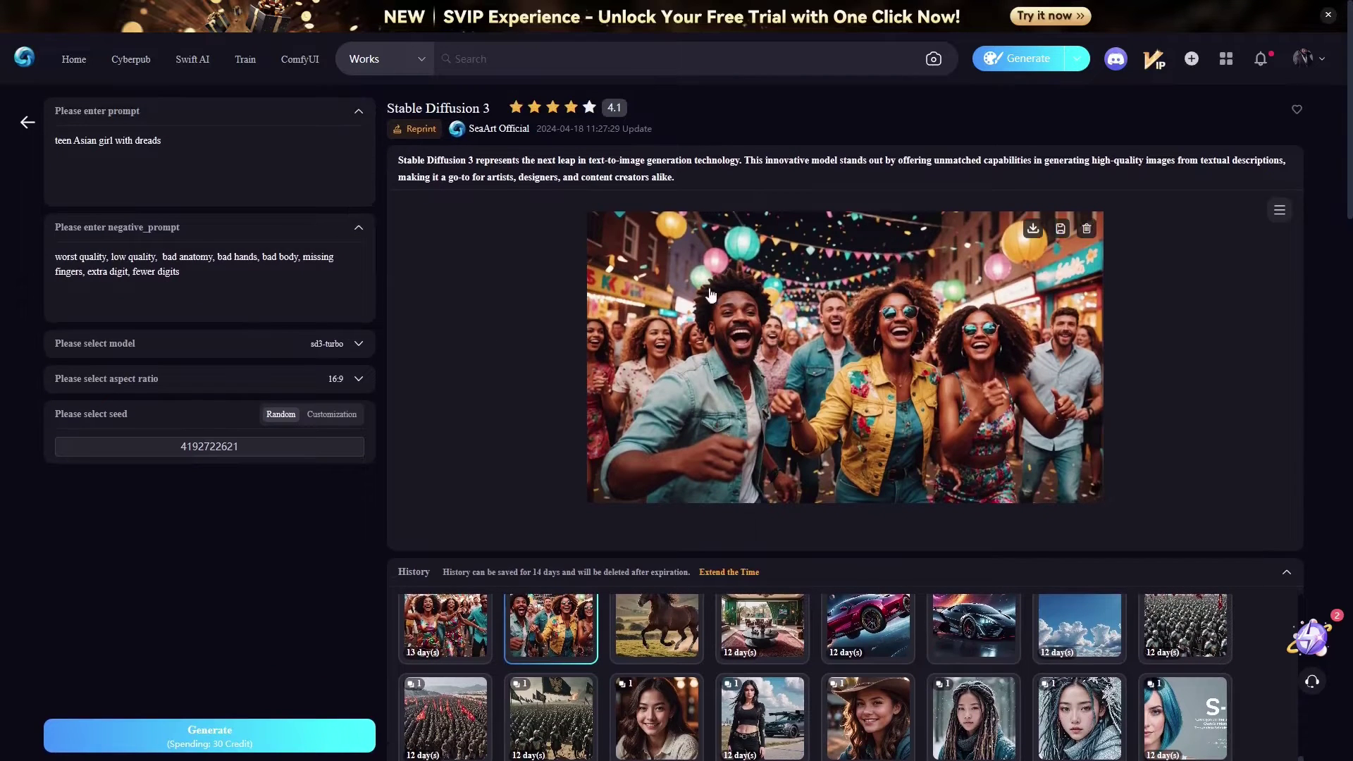
{"action": "scroll", "coordinate": [540, 348], "scroll_direction": "down", "scroll_amount": 2}
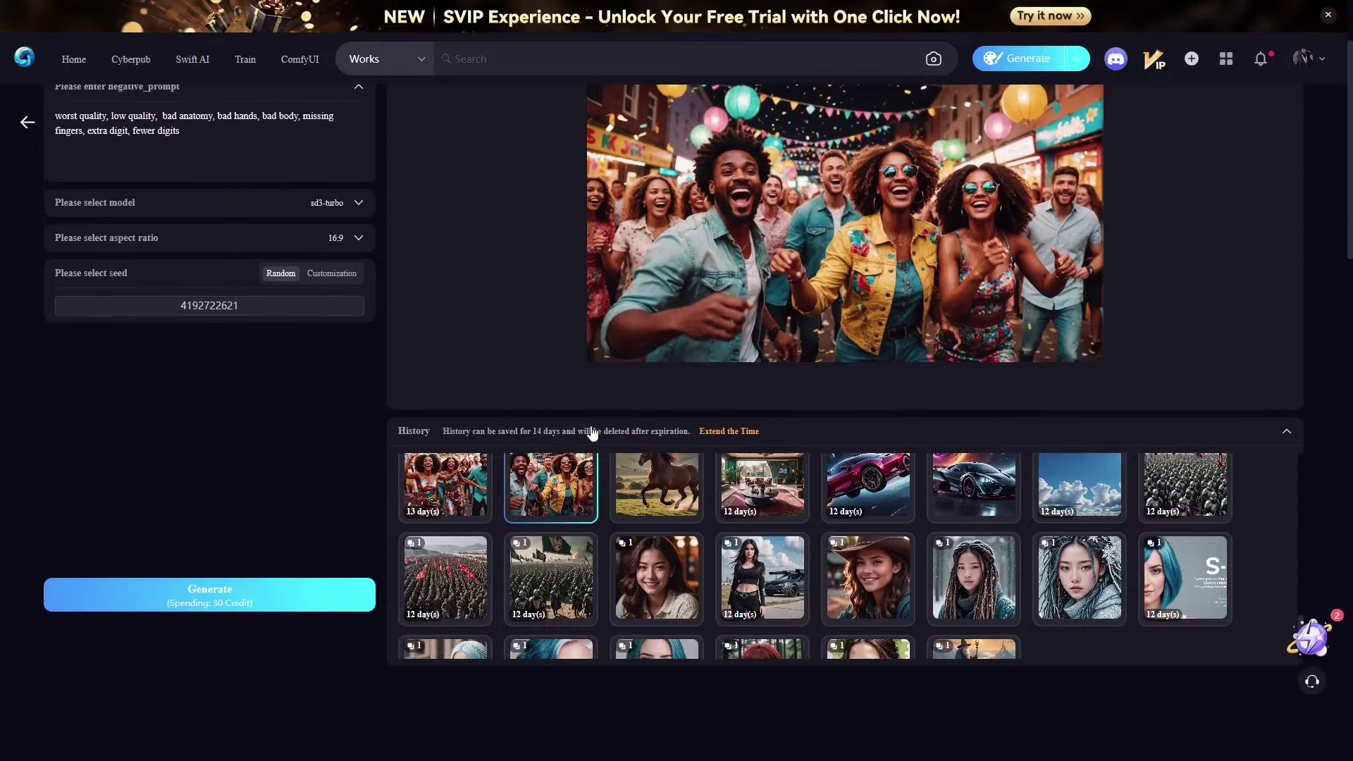
{"action": "scroll", "coordinate": [708, 538], "scroll_direction": "down", "scroll_amount": 10}
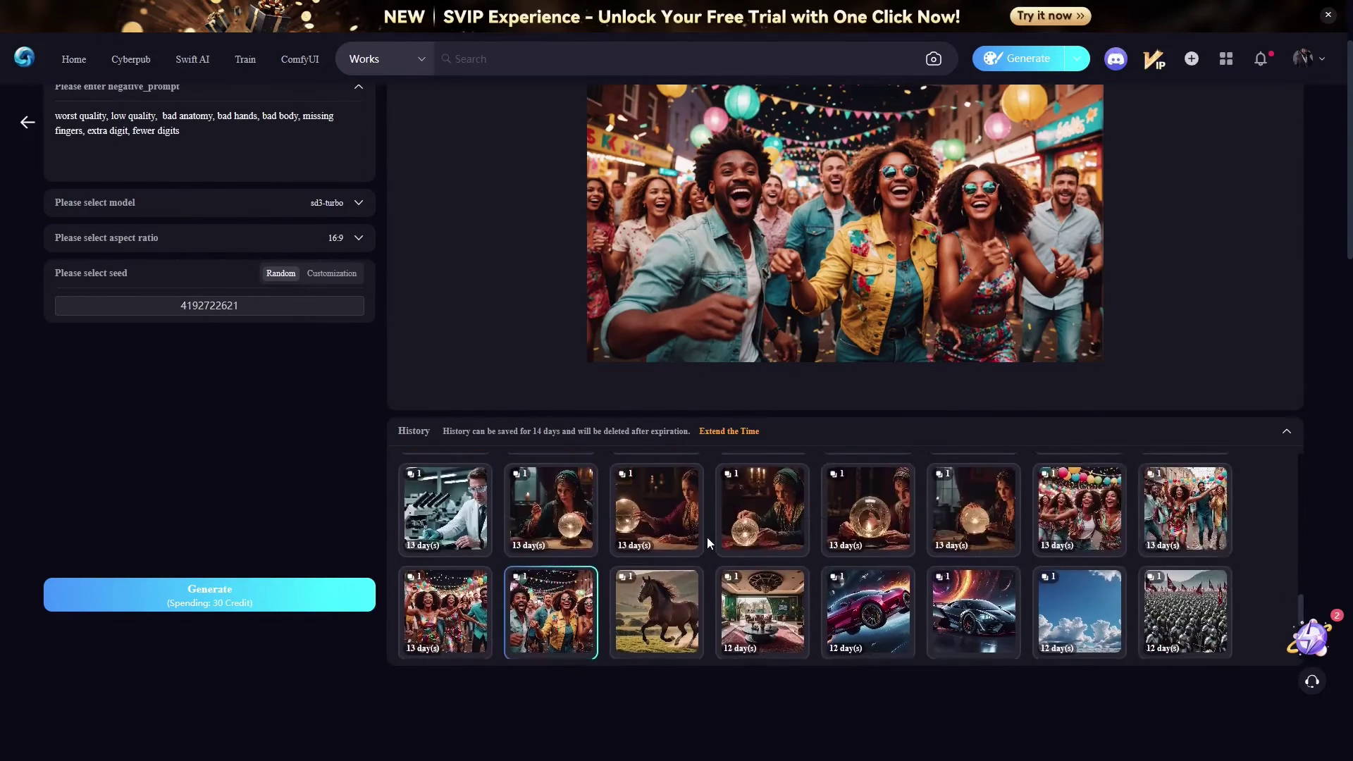
{"action": "scroll", "coordinate": [704, 539], "scroll_direction": "down", "scroll_amount": 10}
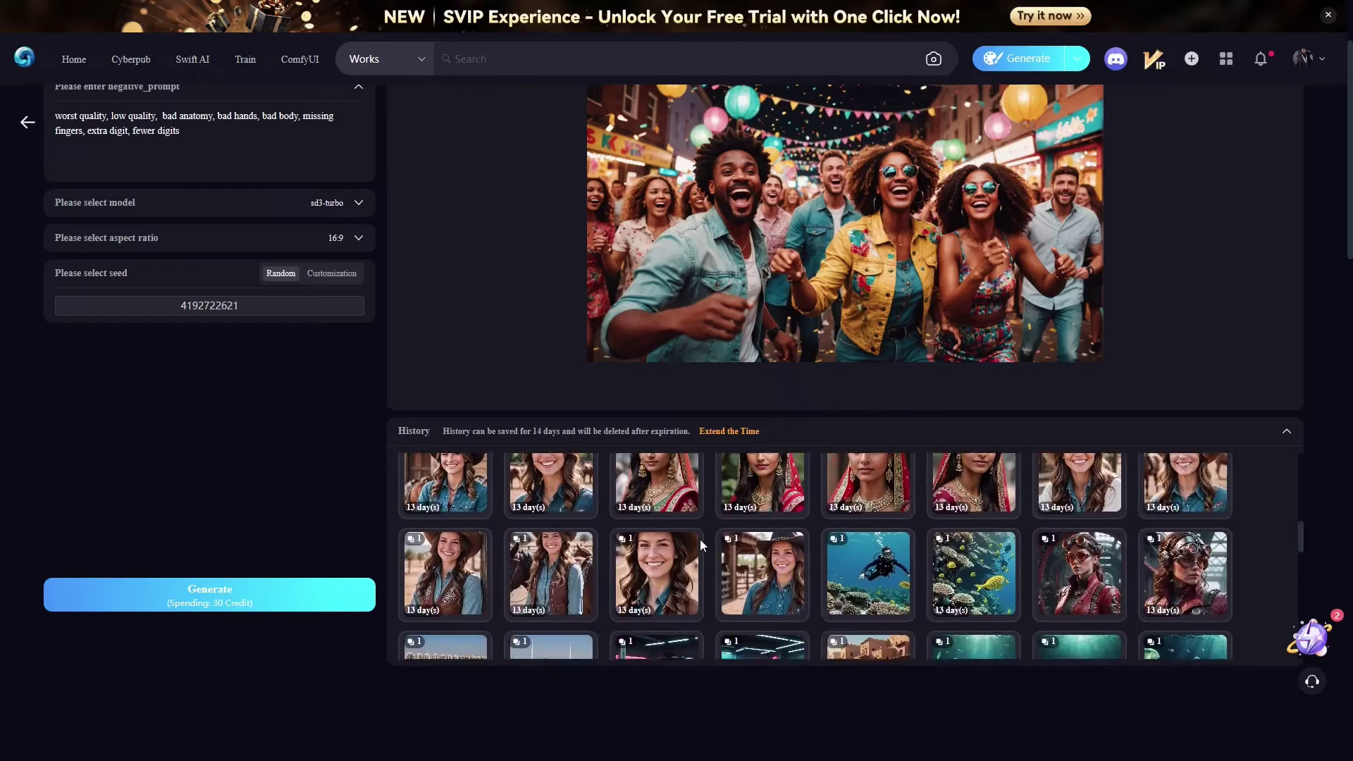
{"action": "scroll", "coordinate": [701, 544], "scroll_direction": "up", "scroll_amount": 4}
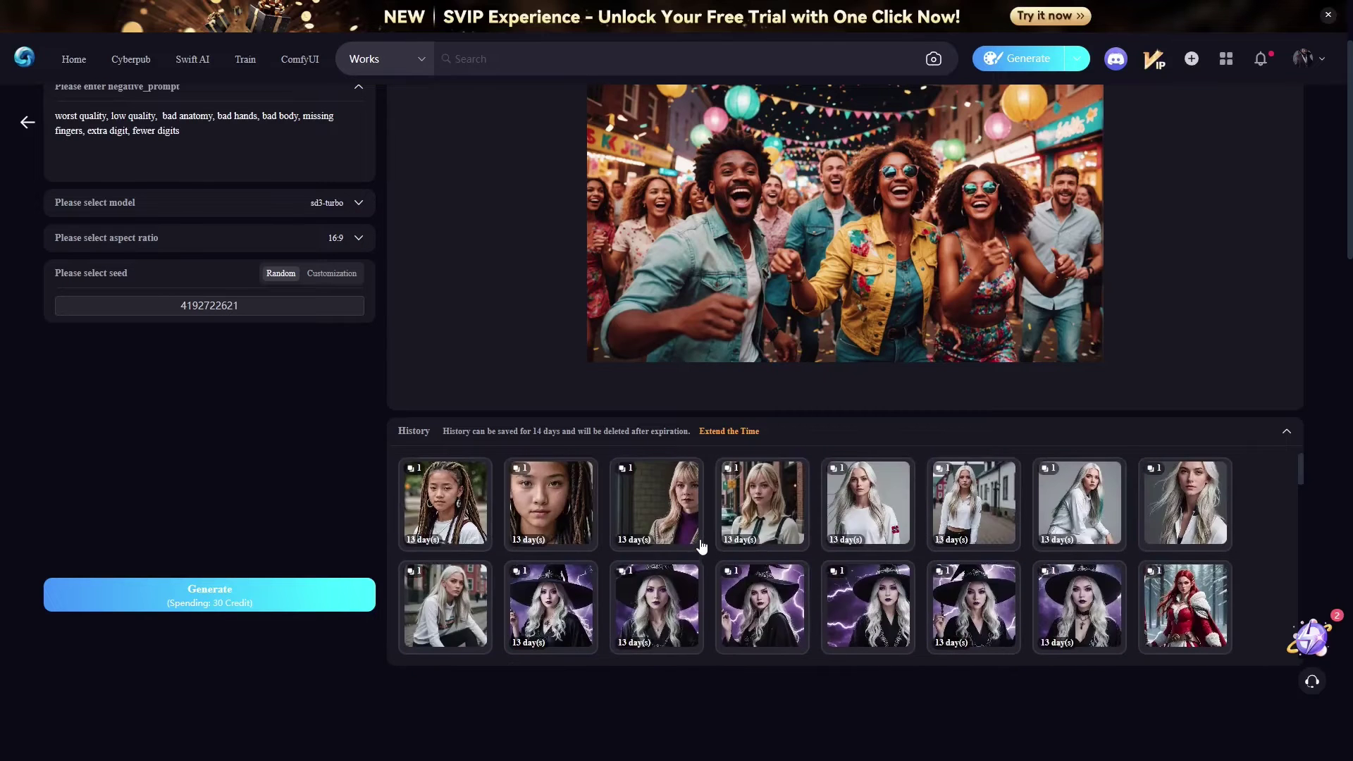
{"action": "scroll", "coordinate": [444, 314], "scroll_direction": "up", "scroll_amount": 2}
Step: Review the model and aspect ratio options, switching the model to sd3 and back to sd3-turbo
{"action": "left_click", "coordinate": [167, 141]}
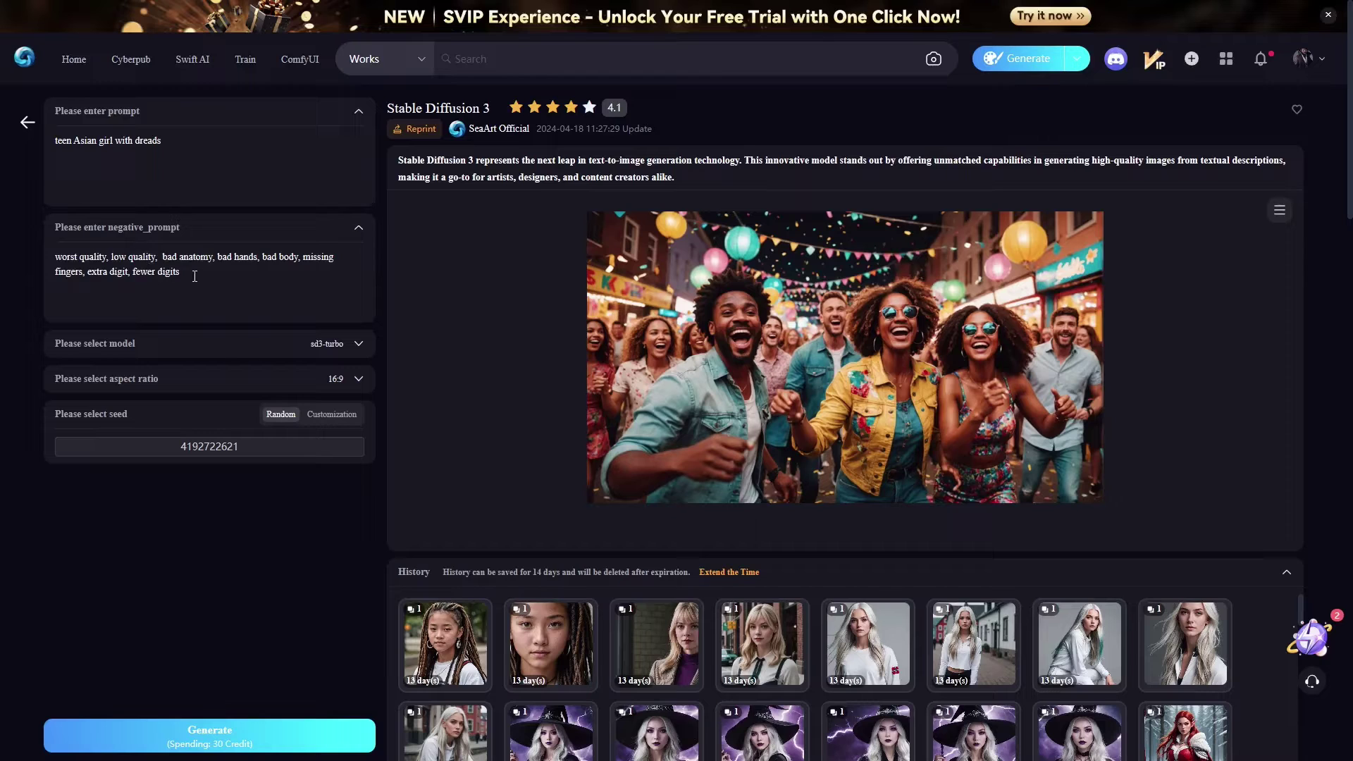
{"action": "left_click", "coordinate": [251, 356]}
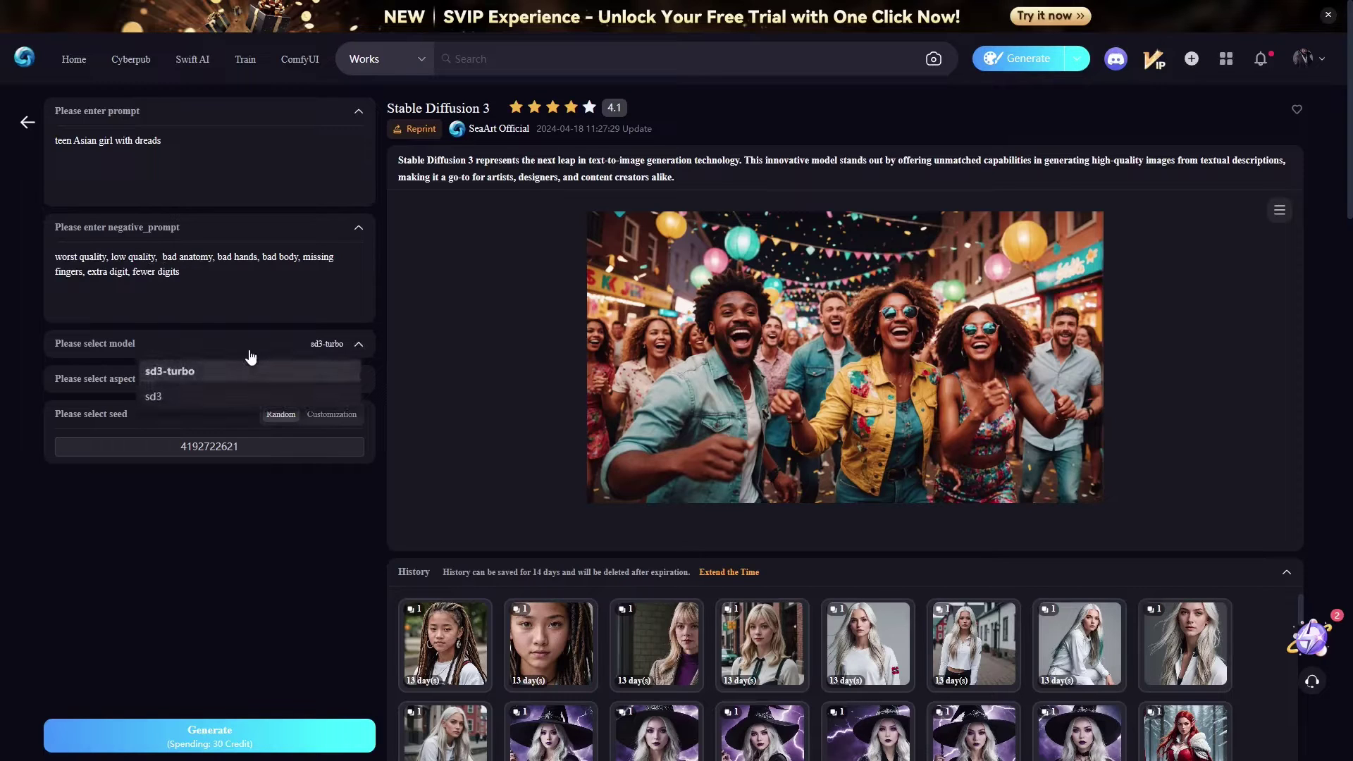
{"action": "left_click", "coordinate": [182, 398]}
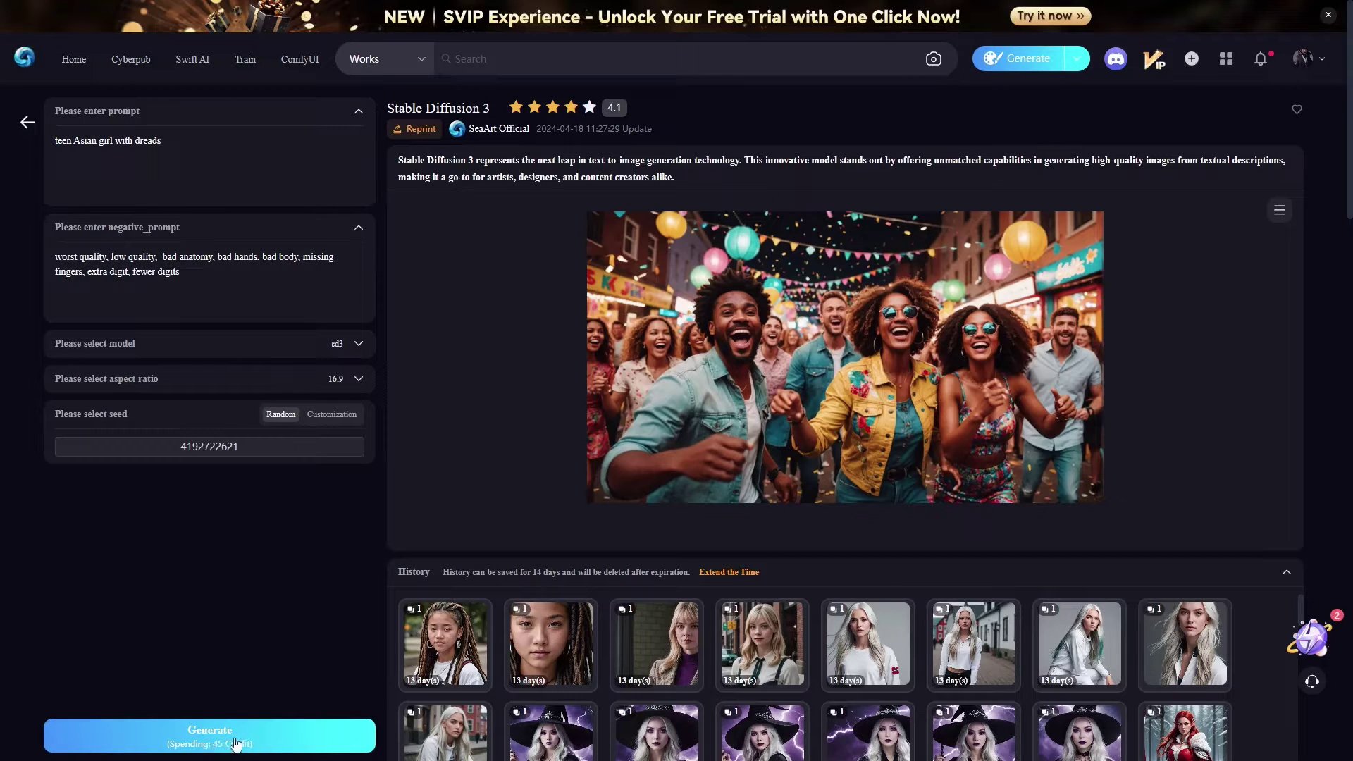
{"action": "left_click", "coordinate": [213, 343]}
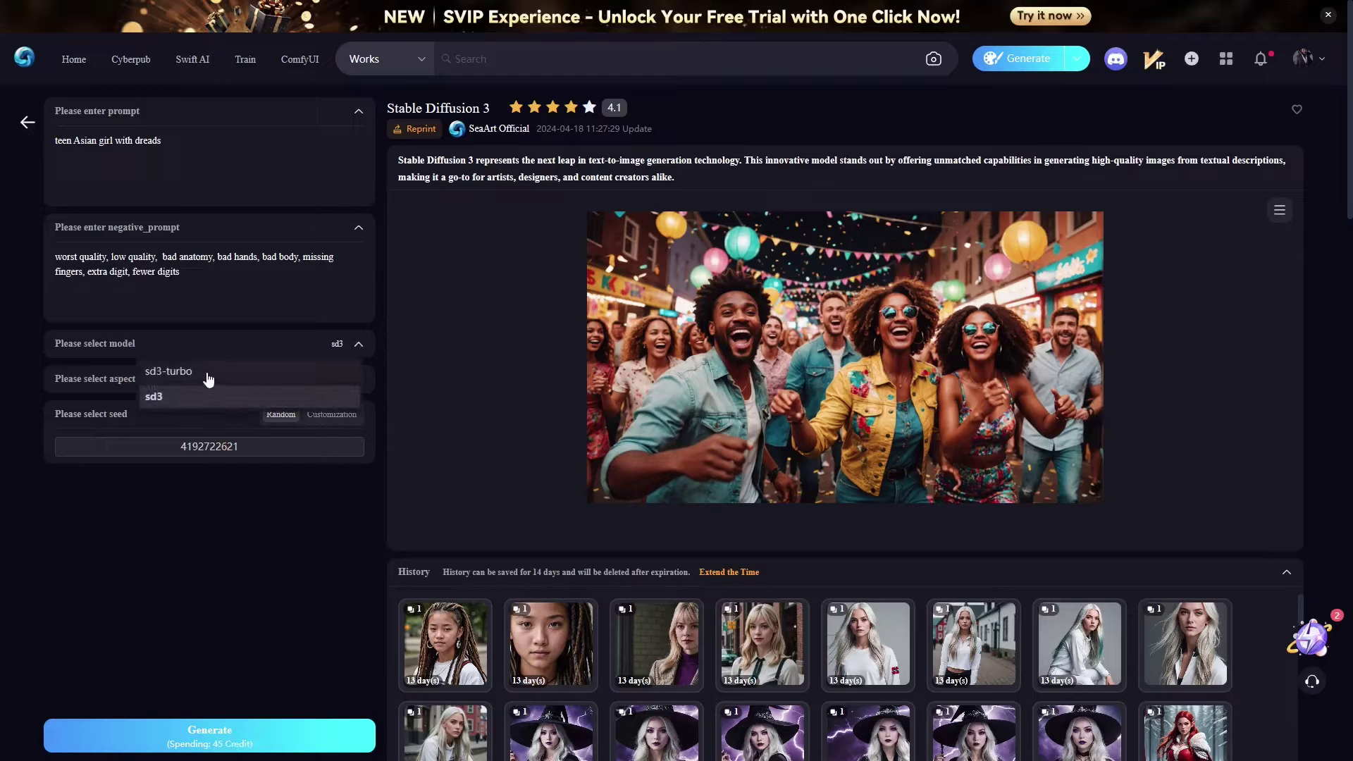
{"action": "left_click", "coordinate": [207, 372]}
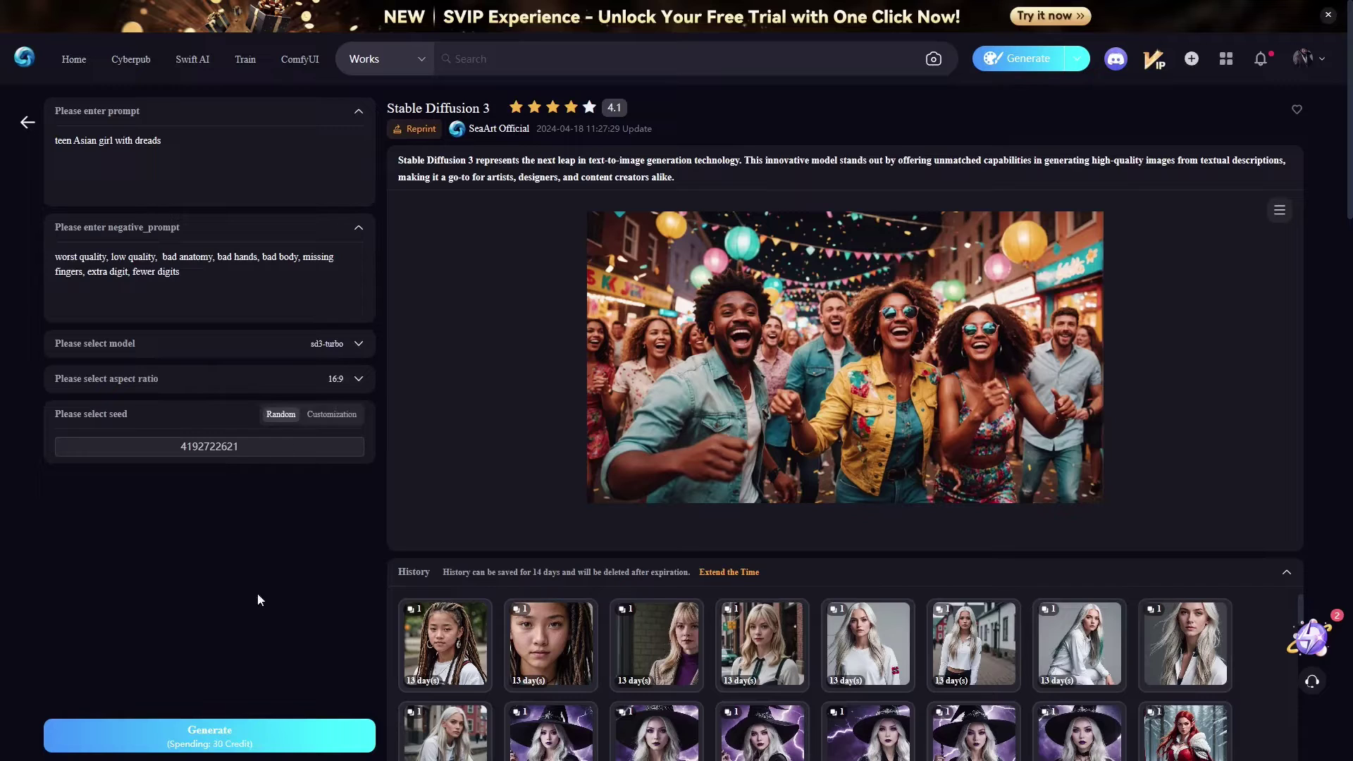
{"action": "left_click", "coordinate": [205, 384]}
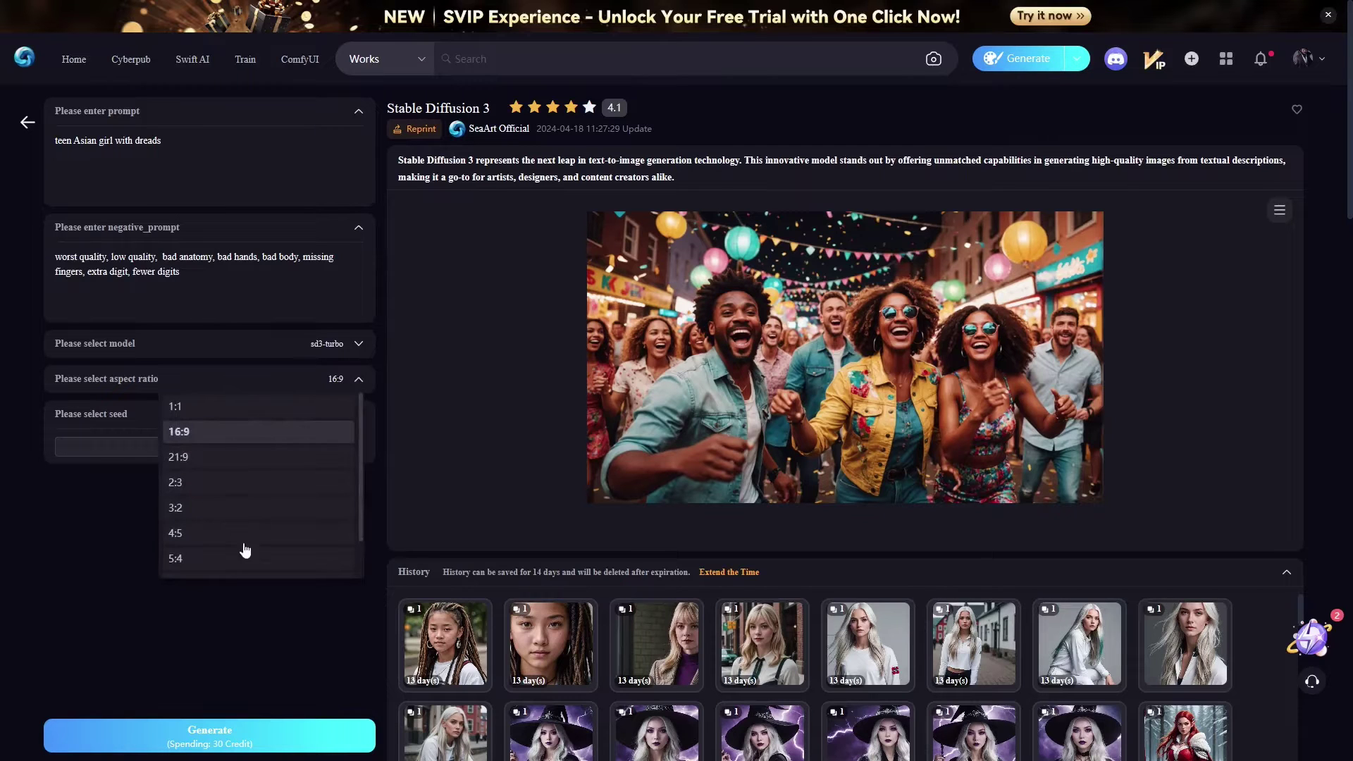
{"action": "left_click", "coordinate": [218, 645]}
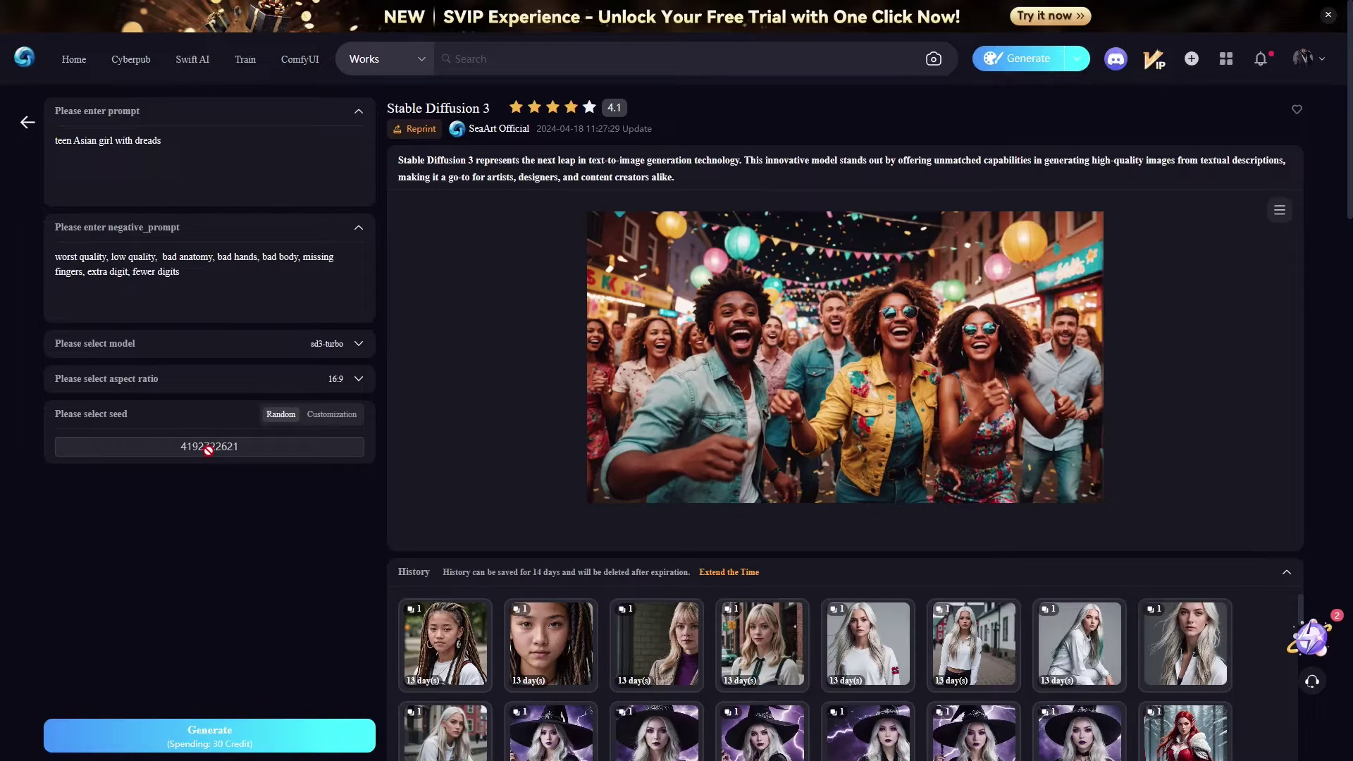
Step: View the generation info of the street party image and inspect the image at full size
{"action": "mouse_move", "coordinate": [890, 299]}
{"action": "left_click", "coordinate": [1281, 211]}
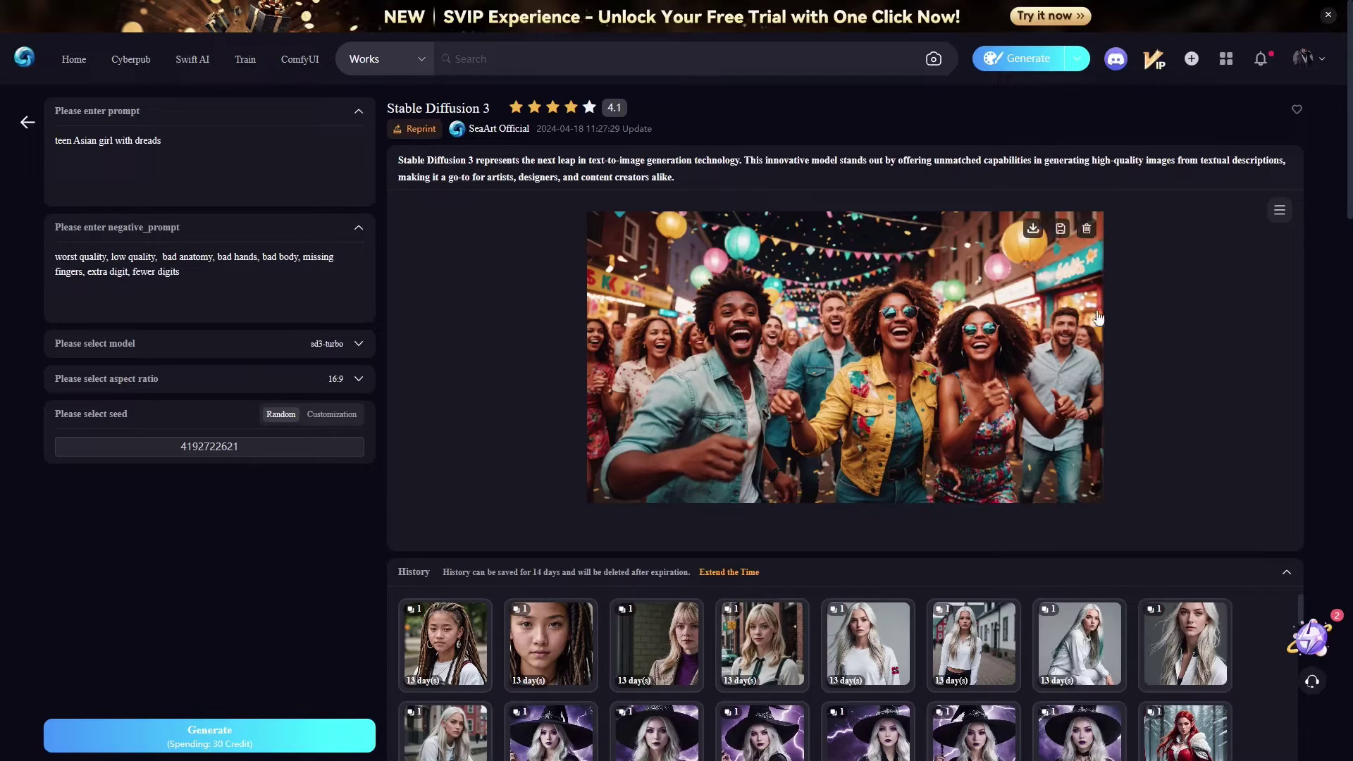
{"action": "left_click", "coordinate": [1278, 211]}
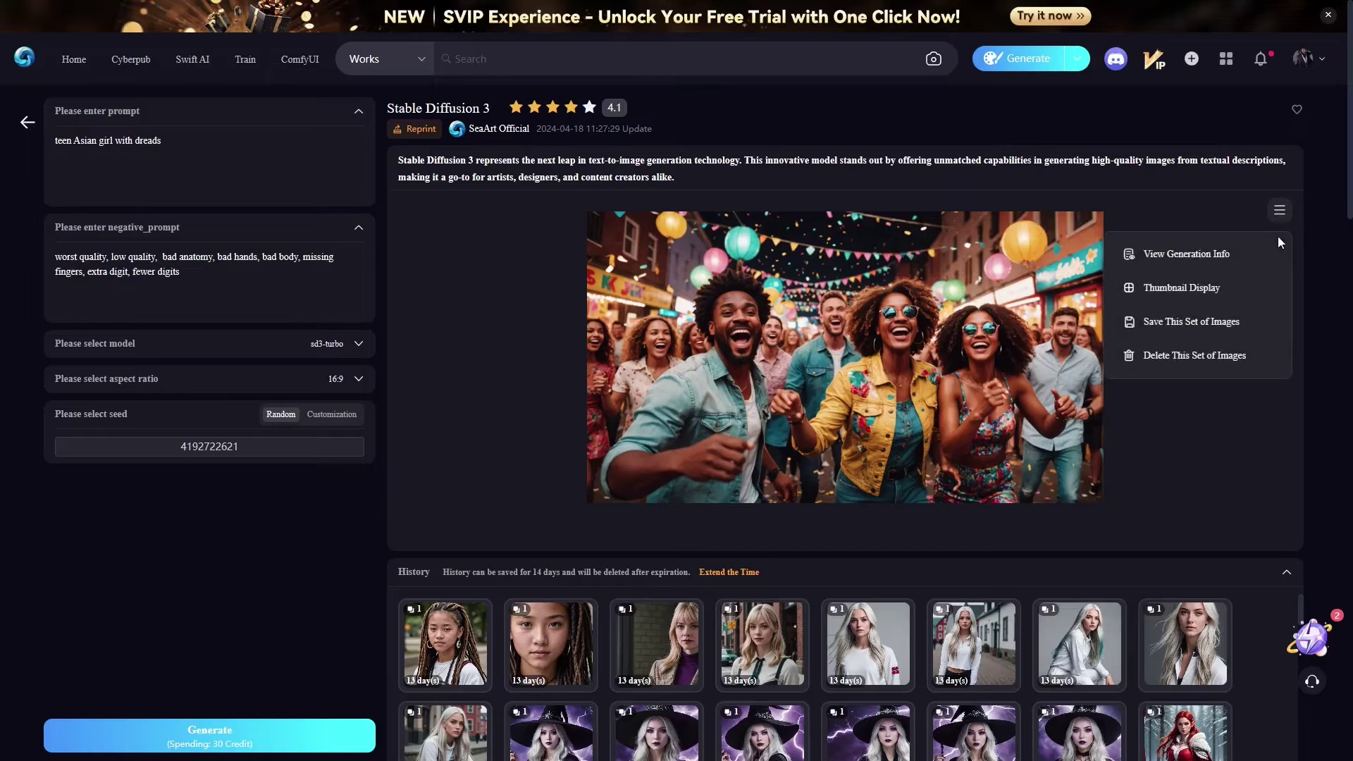
{"action": "left_click", "coordinate": [1191, 252]}
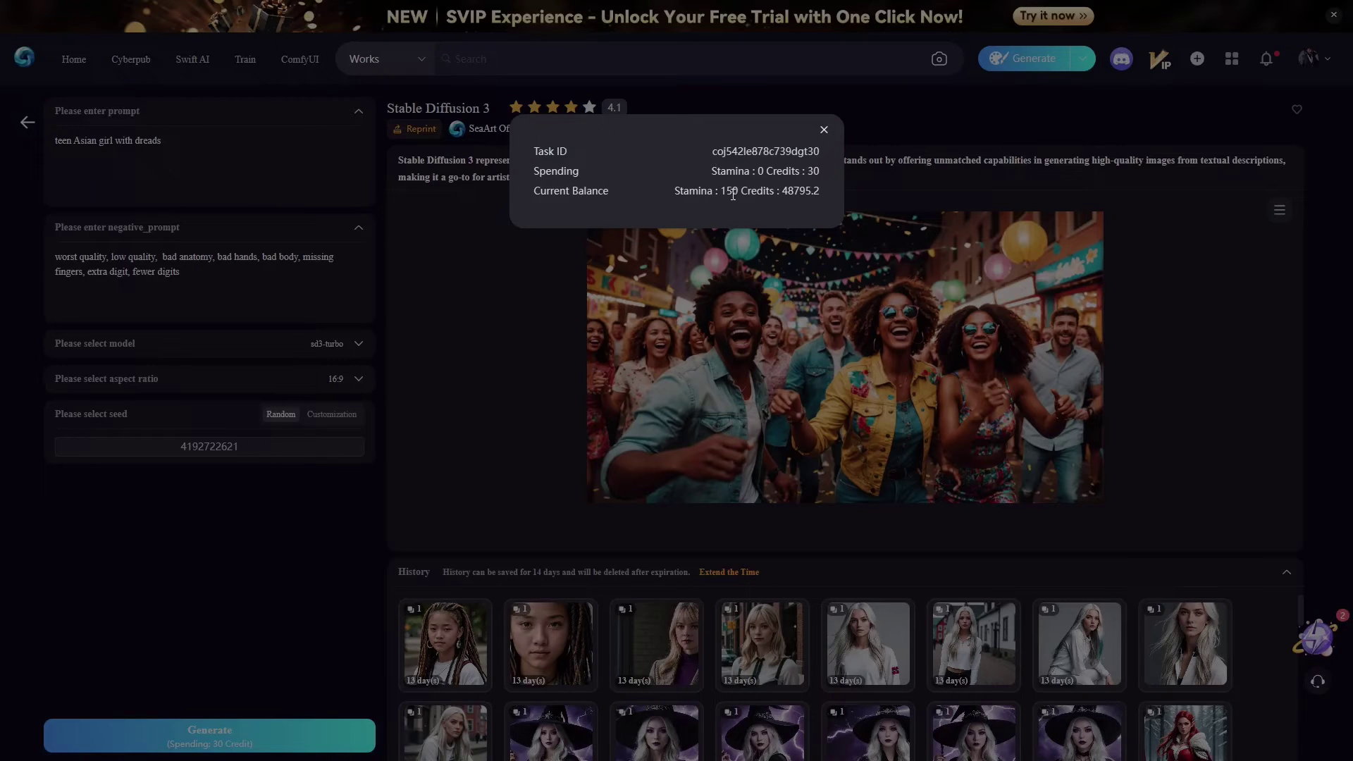
{"action": "left_click", "coordinate": [823, 131]}
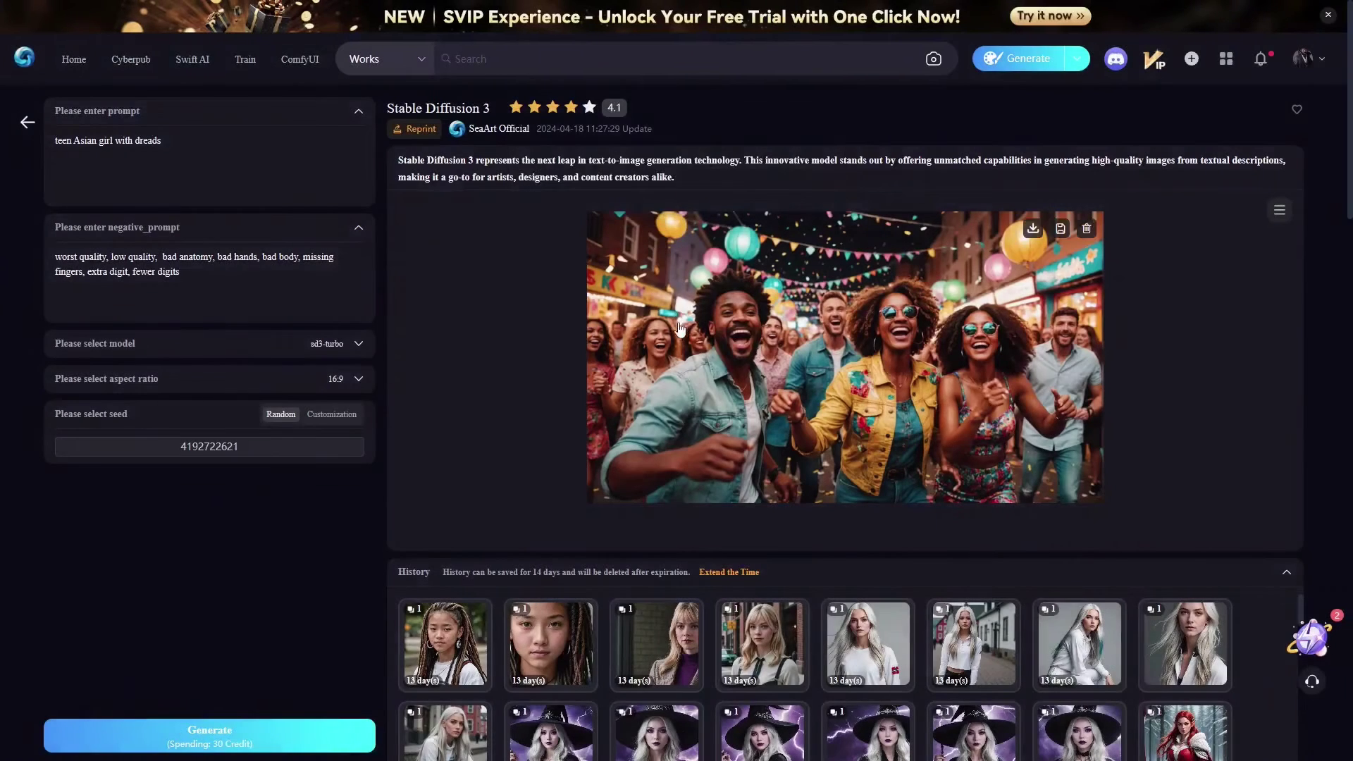
{"action": "left_click", "coordinate": [680, 328]}
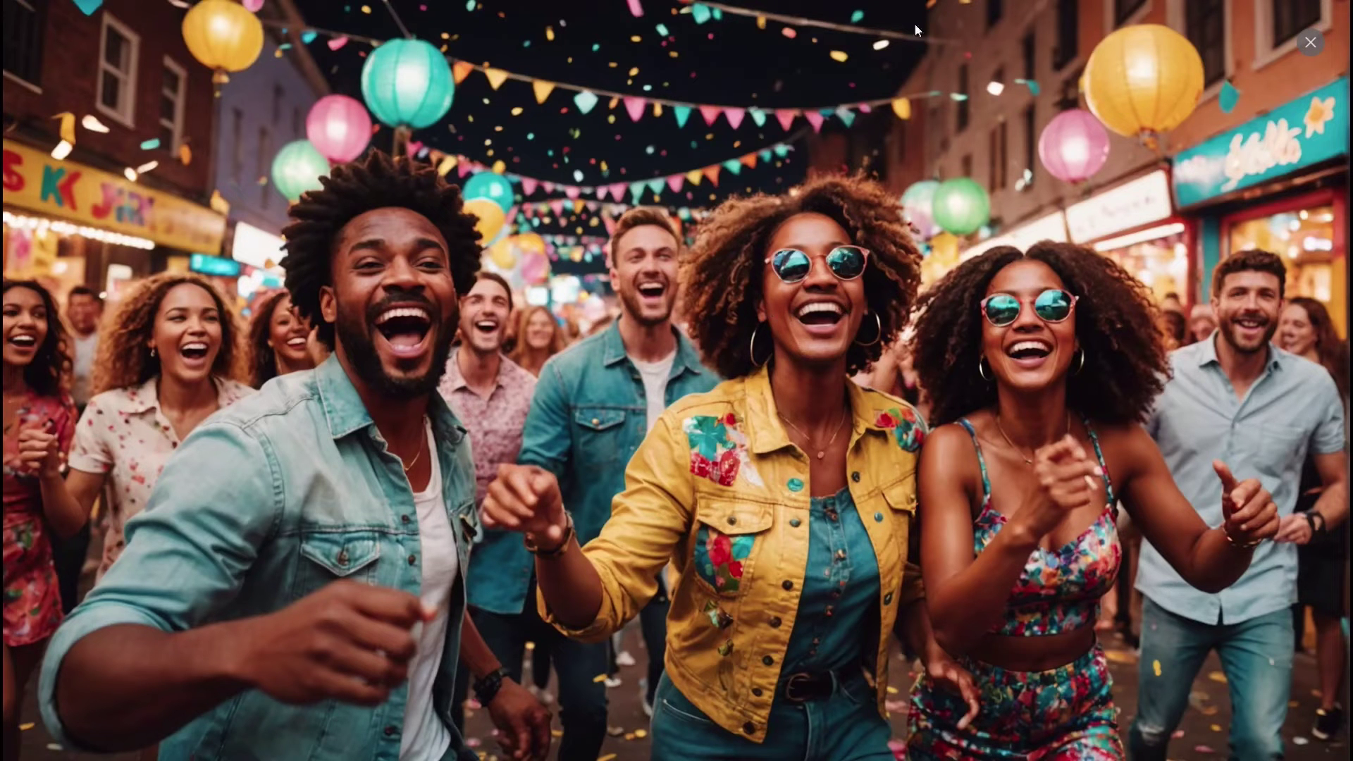
{"action": "left_click", "coordinate": [1309, 44]}
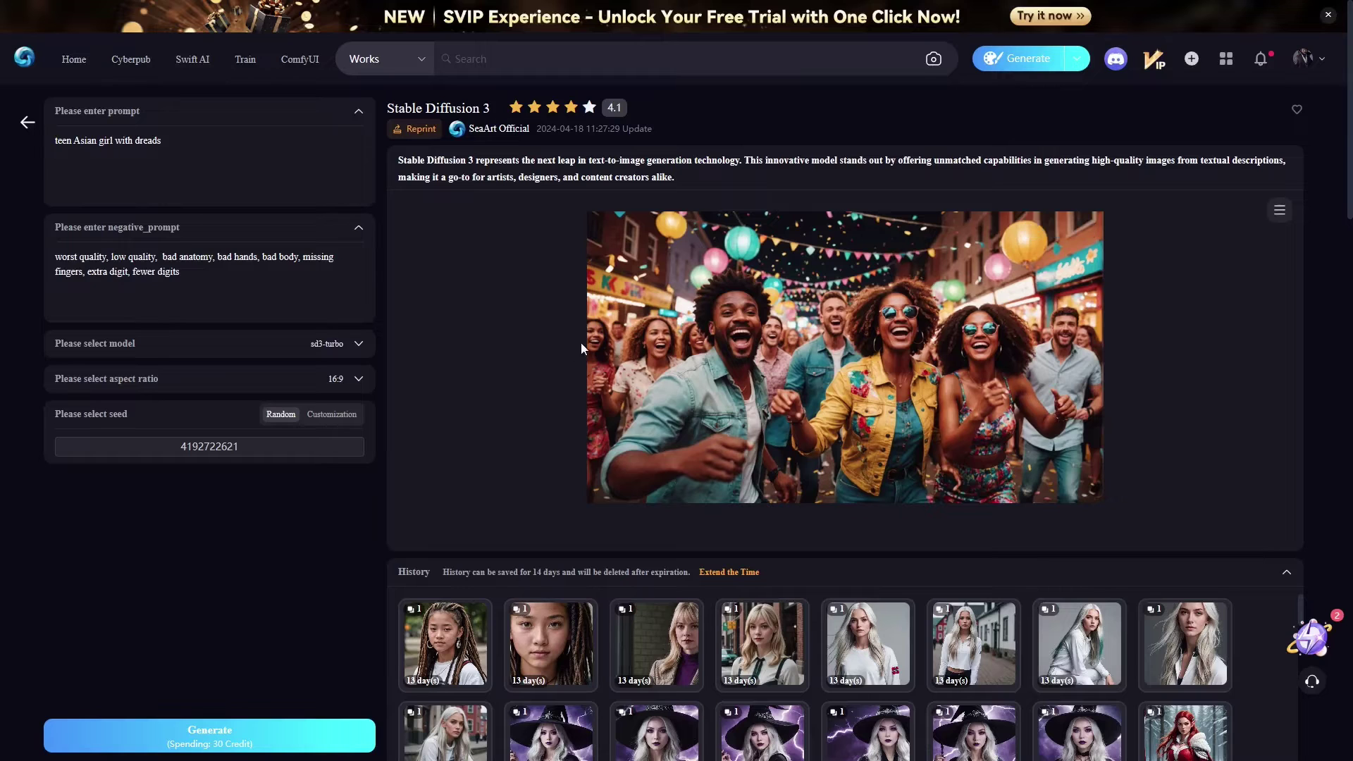
Step: View the generation info of a white-haired witch image from the history and inspect it at full size
{"action": "scroll", "coordinate": [534, 329], "scroll_direction": "down", "scroll_amount": 1}
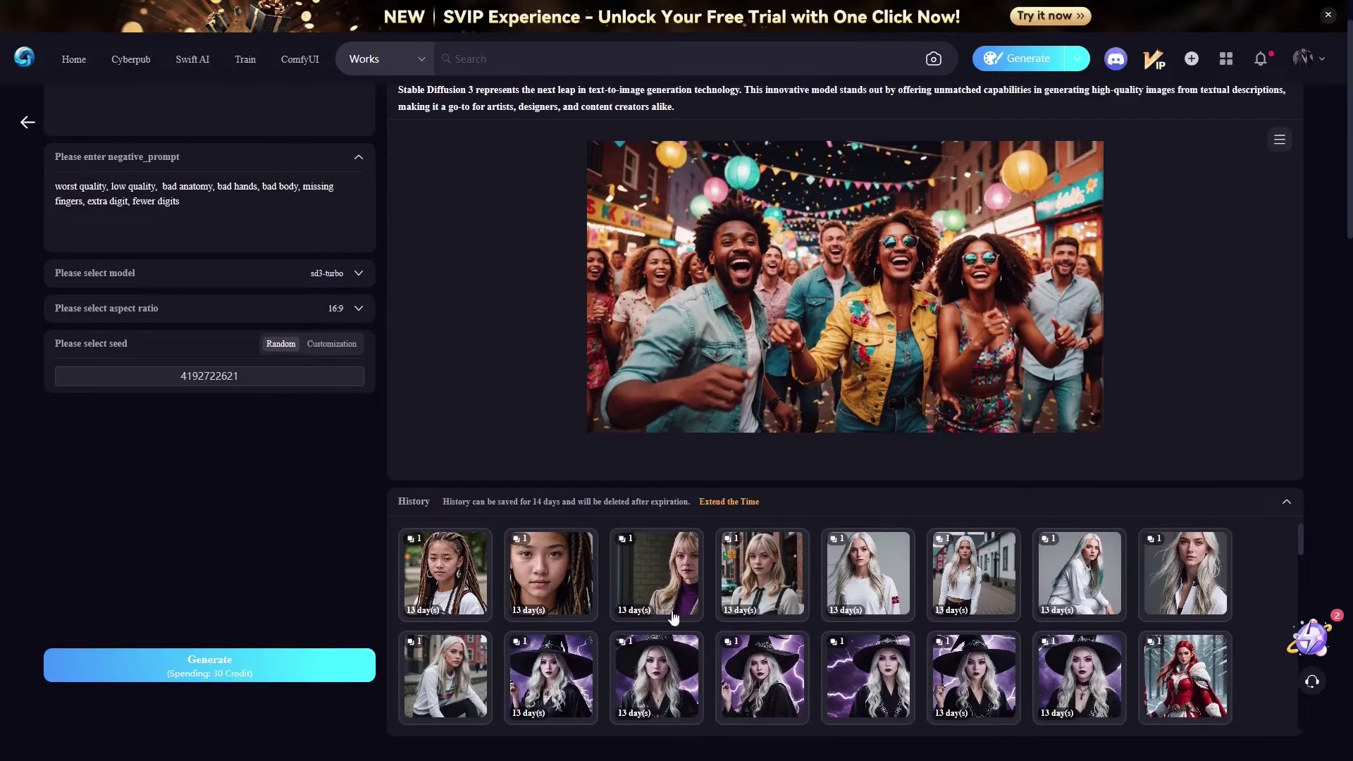
{"action": "left_click", "coordinate": [674, 687]}
{"action": "scroll", "coordinate": [589, 430], "scroll_direction": "up", "scroll_amount": 1}
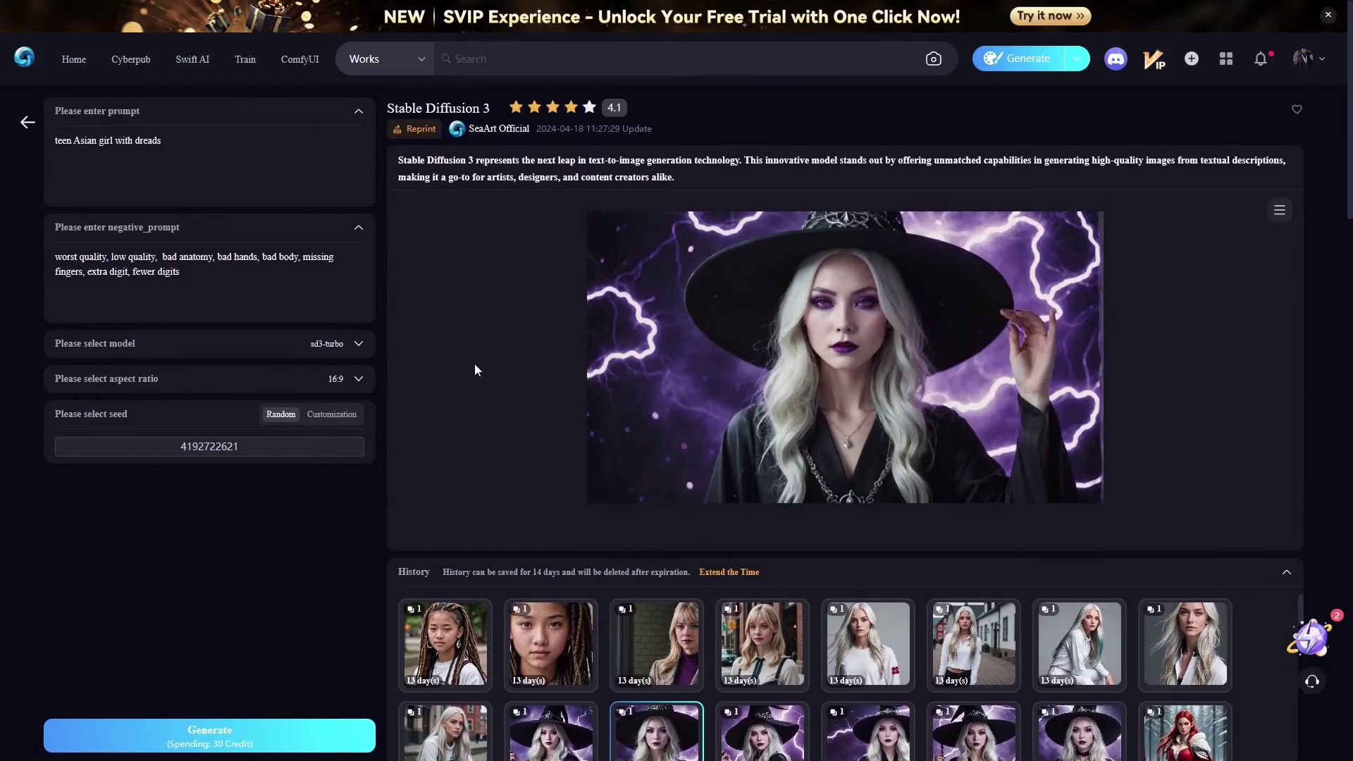
{"action": "left_click", "coordinate": [1279, 210]}
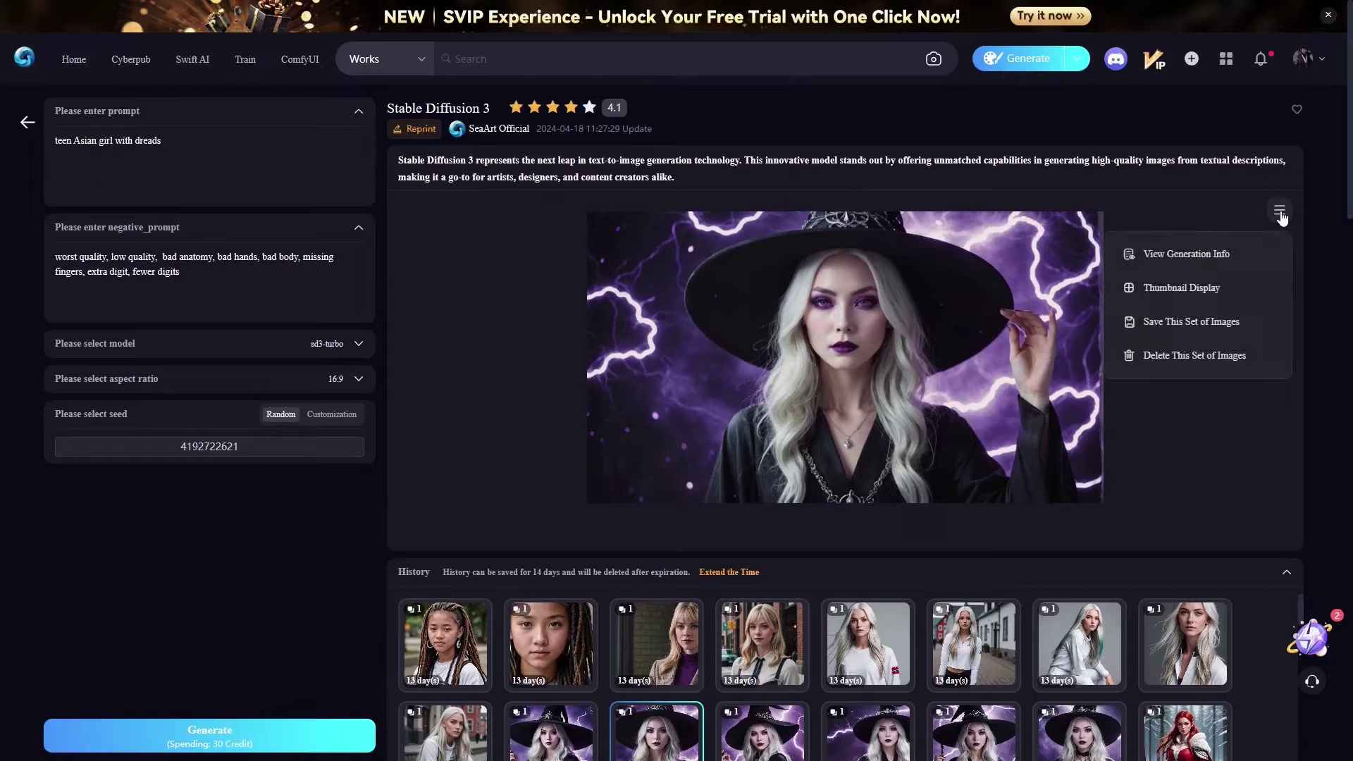
{"action": "left_click", "coordinate": [1195, 255]}
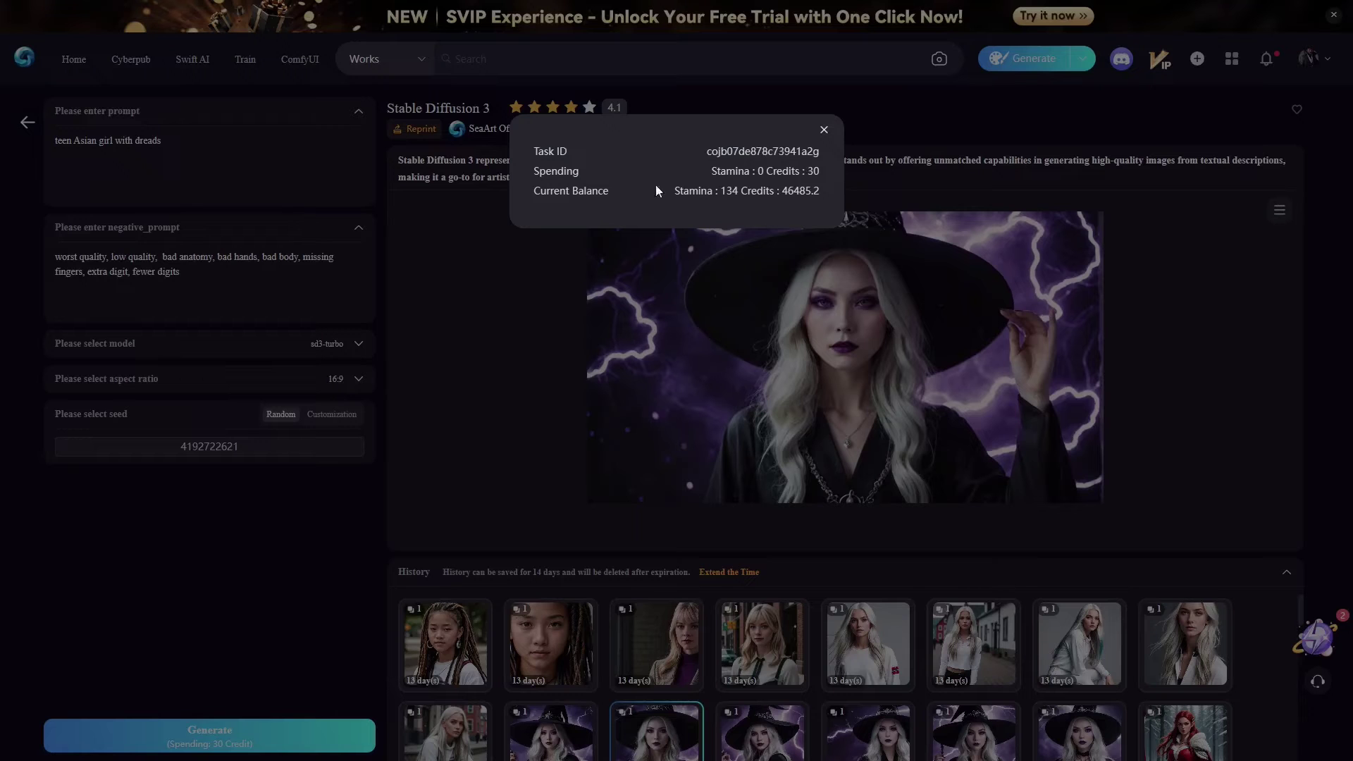
{"action": "left_click", "coordinate": [824, 132]}
{"action": "left_click", "coordinate": [773, 349]}
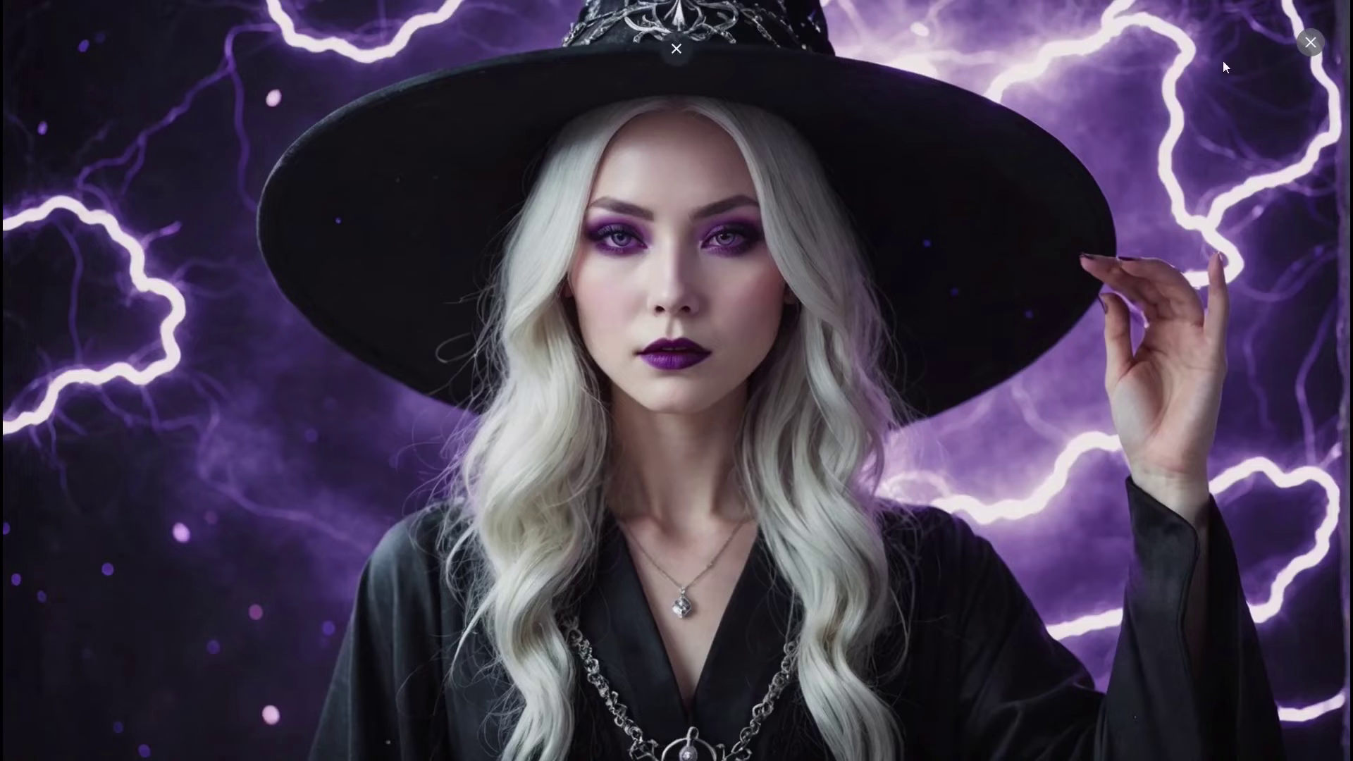
{"action": "left_click", "coordinate": [1310, 42]}
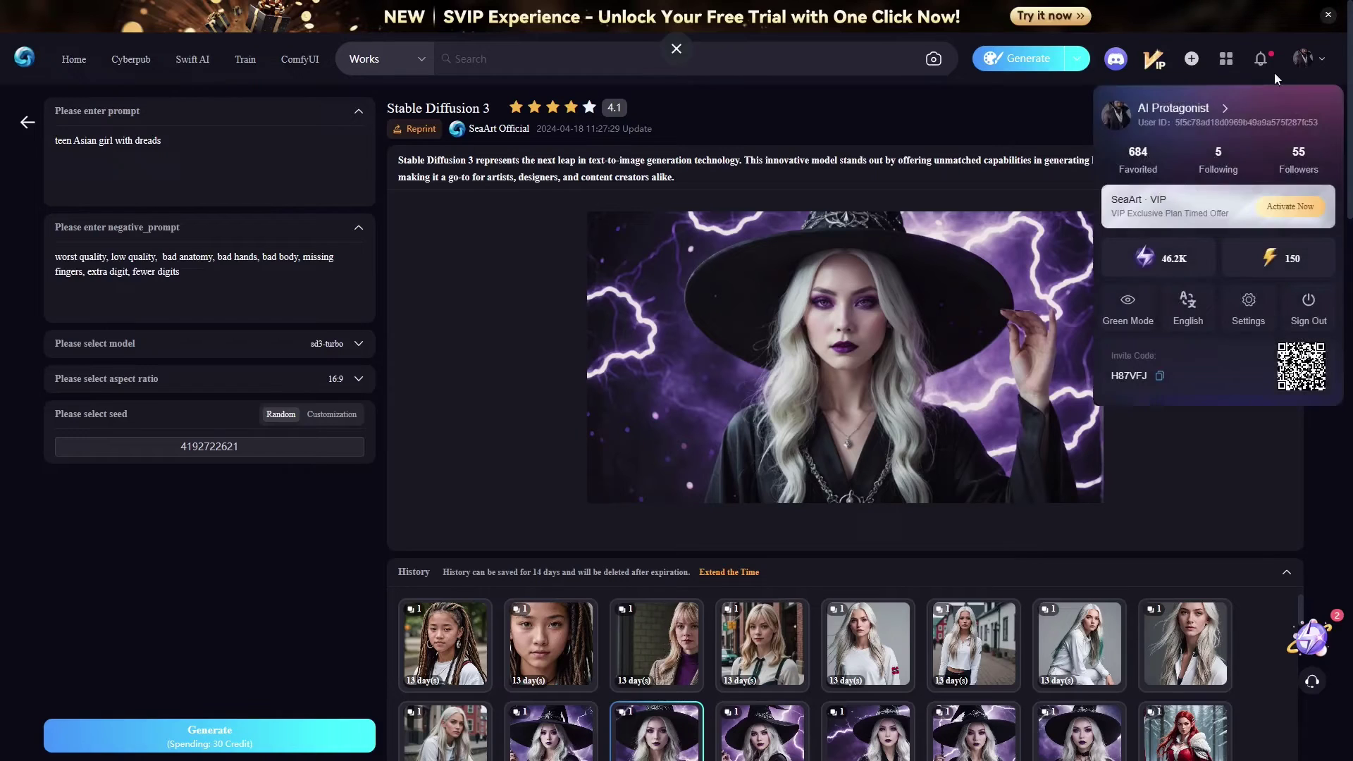
Step: Preview several portraits of the dark-haired woman with black lipstick from the history
{"action": "scroll", "coordinate": [493, 342], "scroll_direction": "down", "scroll_amount": 2}
{"action": "scroll", "coordinate": [492, 343], "scroll_direction": "up", "scroll_amount": 2}
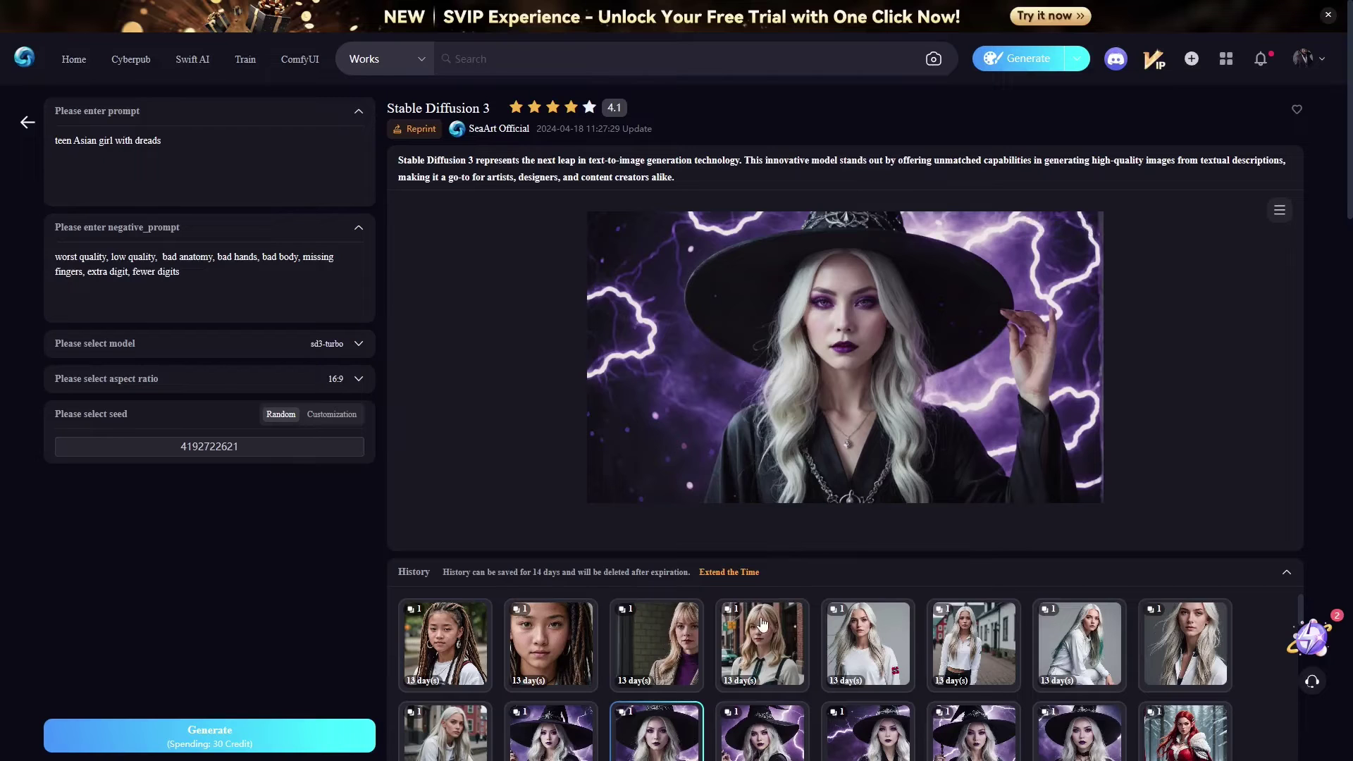
{"action": "scroll", "coordinate": [846, 644], "scroll_direction": "down", "scroll_amount": 2}
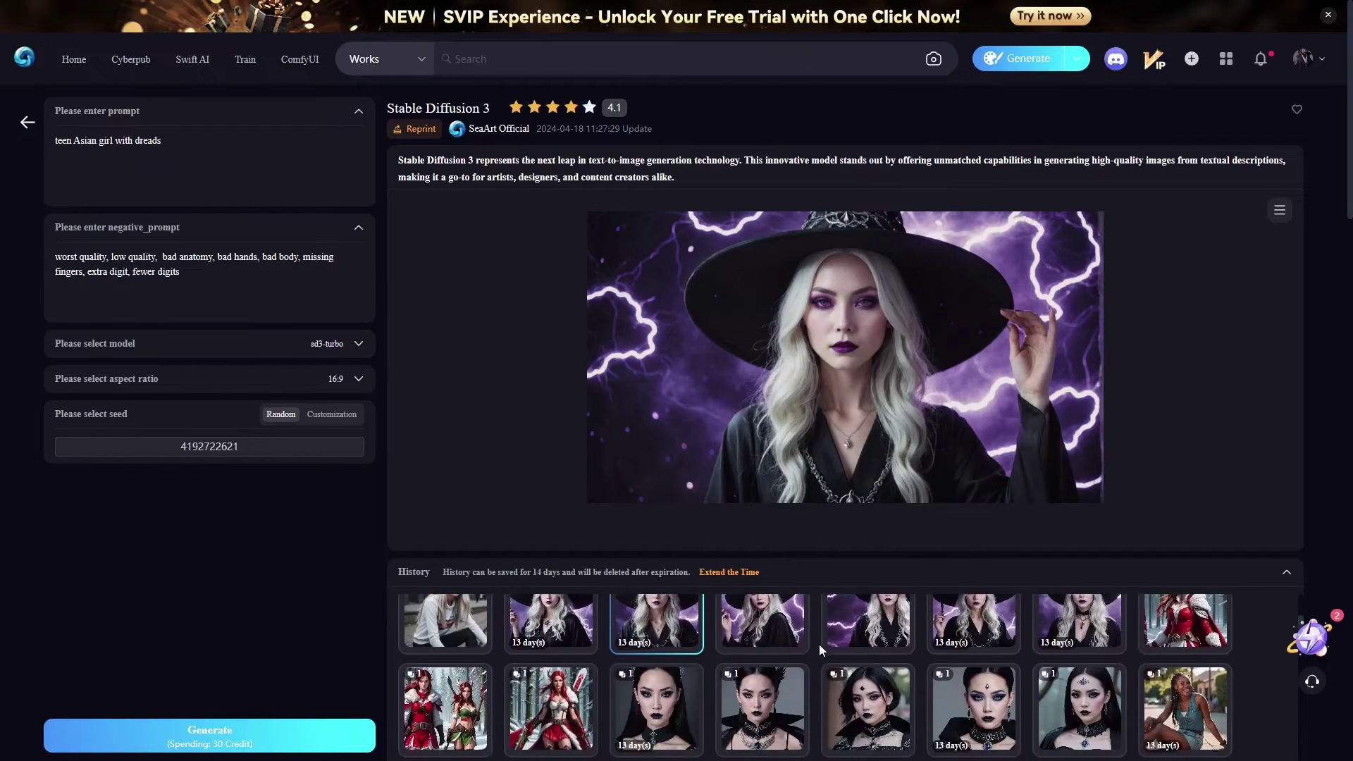
{"action": "left_click", "coordinate": [656, 699]}
{"action": "left_click", "coordinate": [844, 701]}
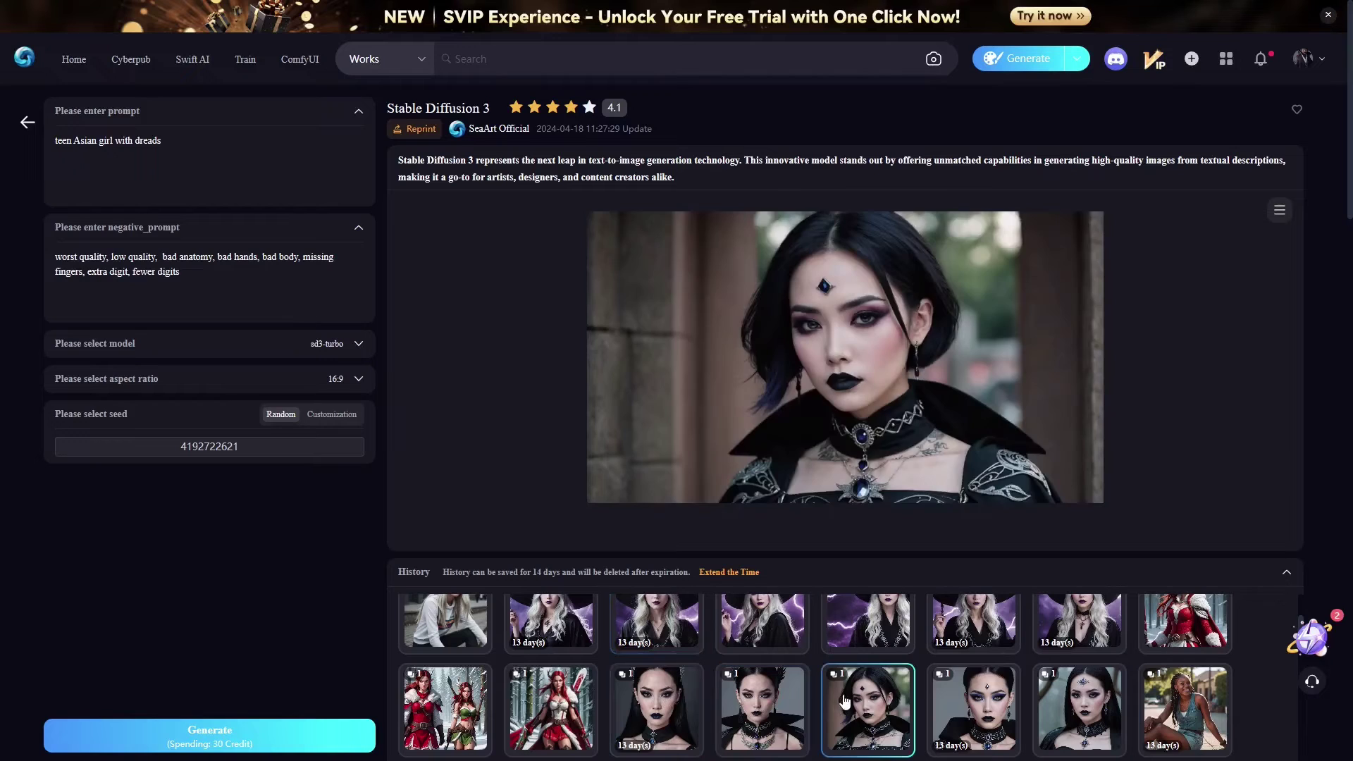
{"action": "left_click", "coordinate": [989, 696]}
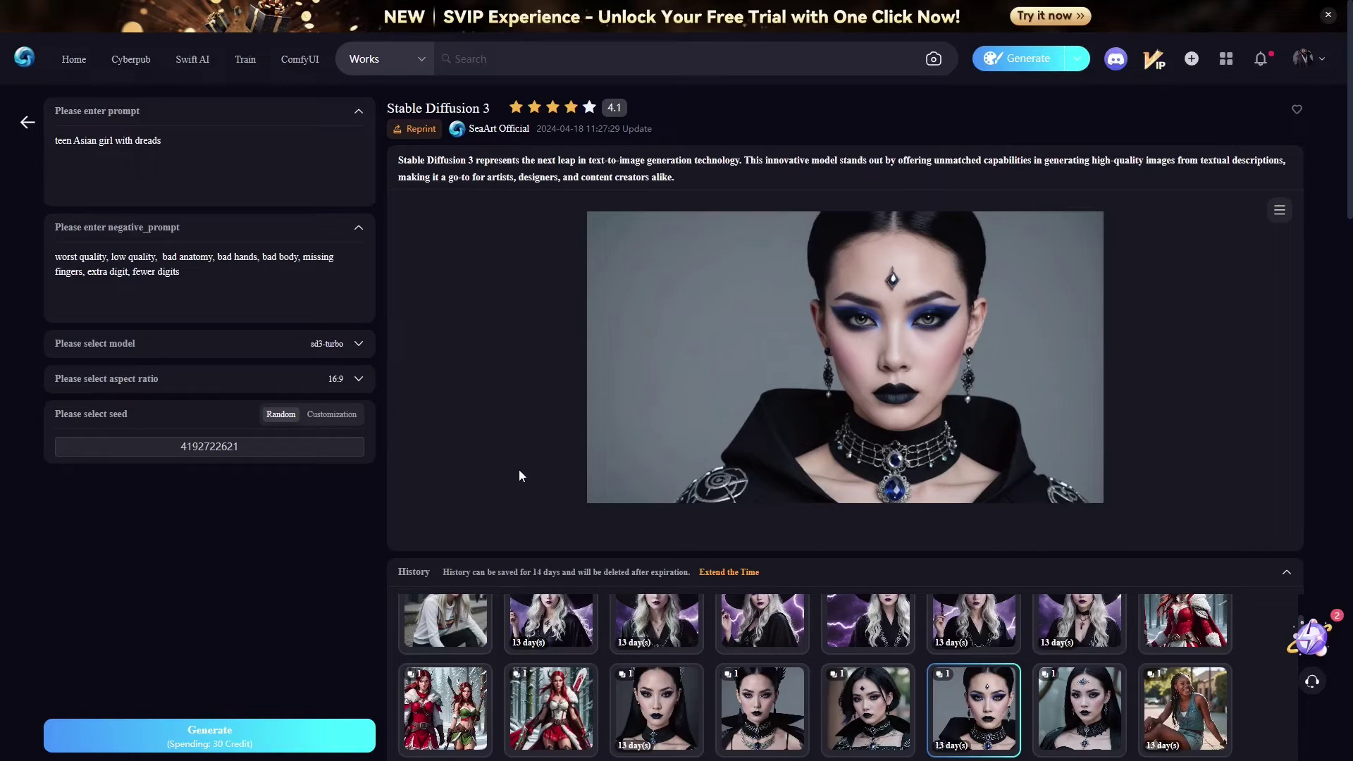
Step: Generate an image from the prompt "teen Asian girl with dreads" with the sd3-turbo model at 16:9
{"action": "left_click_drag", "start_coordinate": [198, 147], "coordinate": [40, 148]}
{"action": "left_click", "coordinate": [51, 144]}
{"action": "key", "text": "ctrl+Right"}
{"action": "left_click_drag", "start_coordinate": [154, 140], "coordinate": [54, 141]}
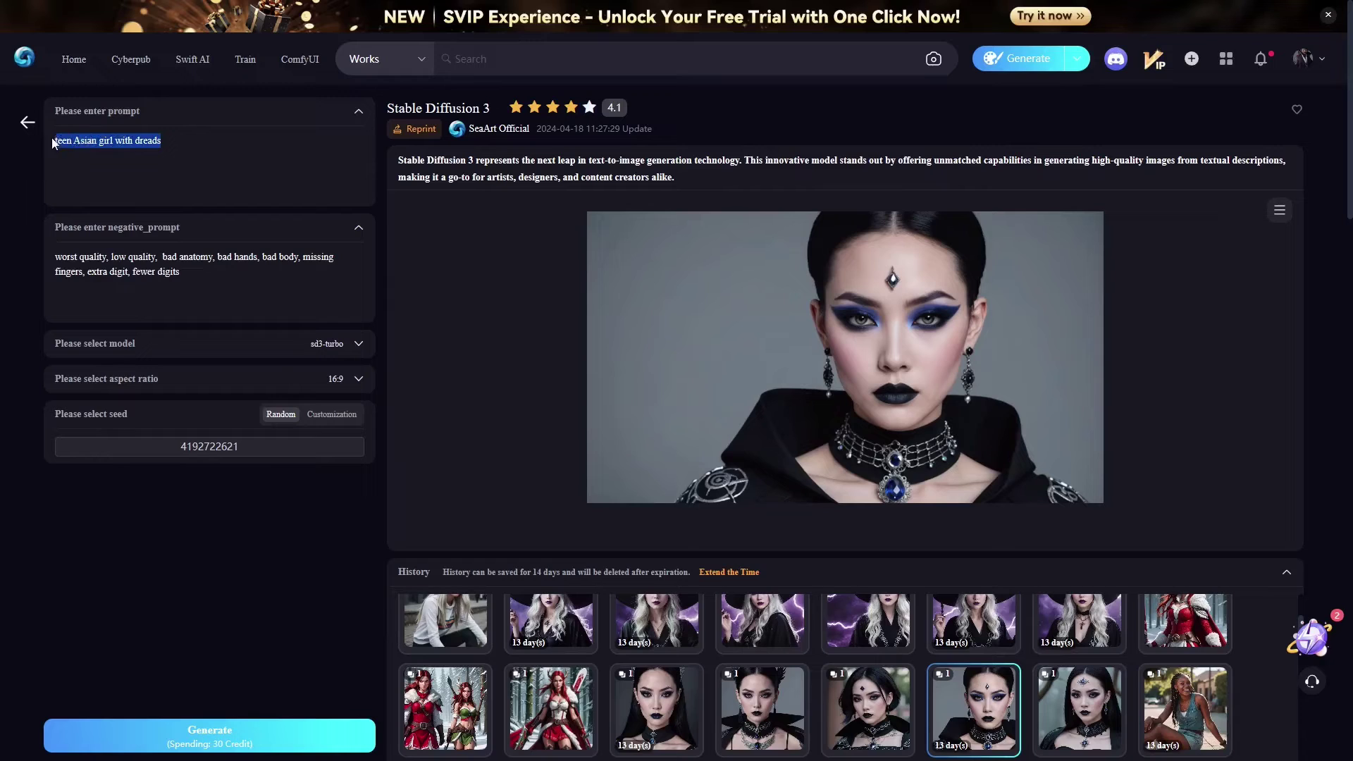
{"action": "left_click", "coordinate": [238, 167]}
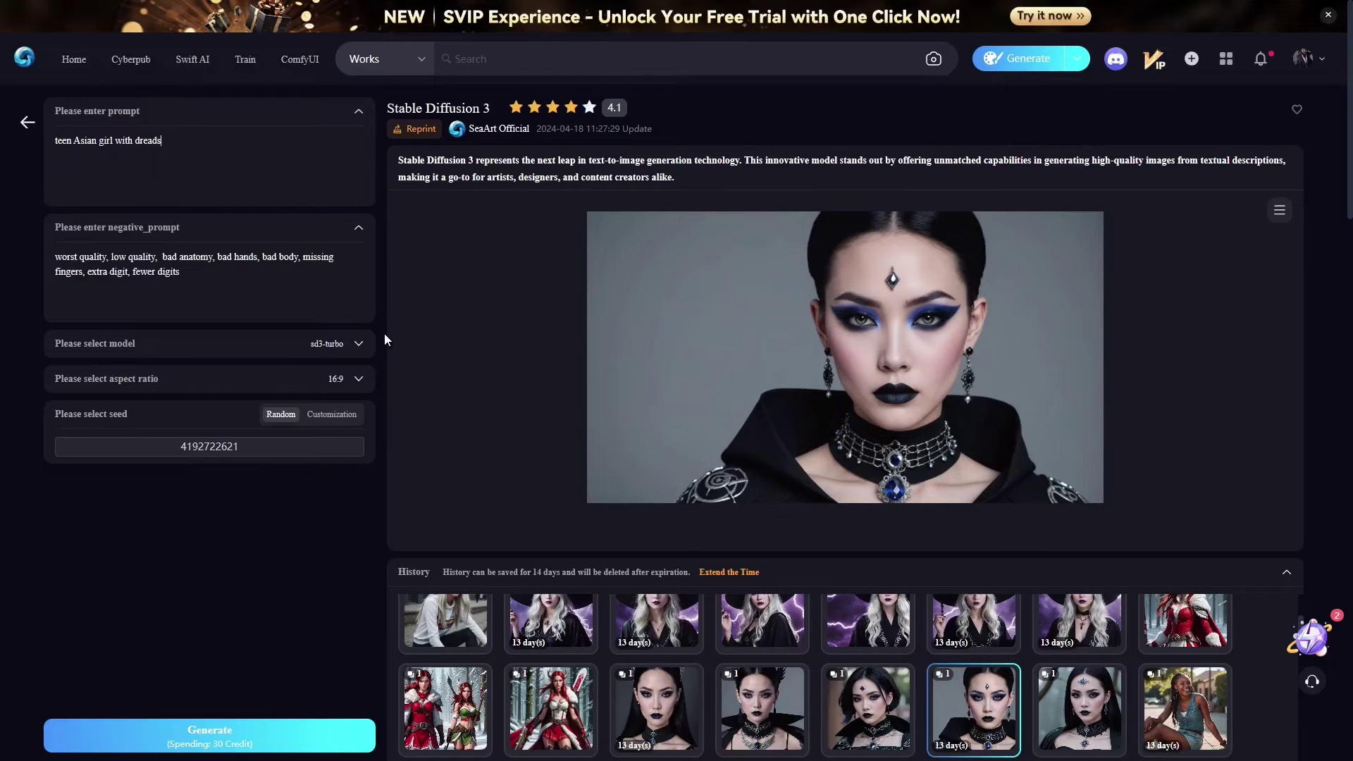
{"action": "left_click", "coordinate": [196, 746]}
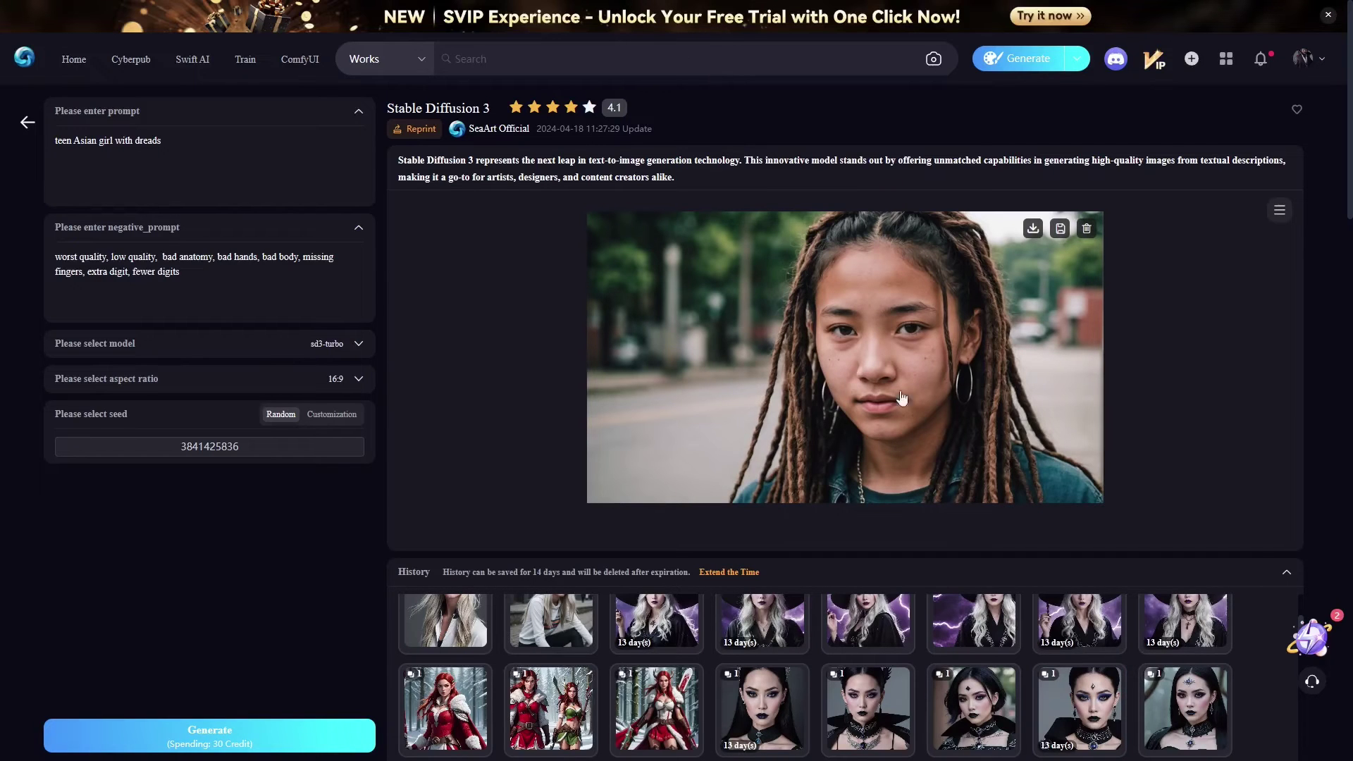
Step: Preview the image of the blonde woman in a white shirt and suspenders from the history
{"action": "scroll", "coordinate": [524, 639], "scroll_direction": "up", "scroll_amount": 3}
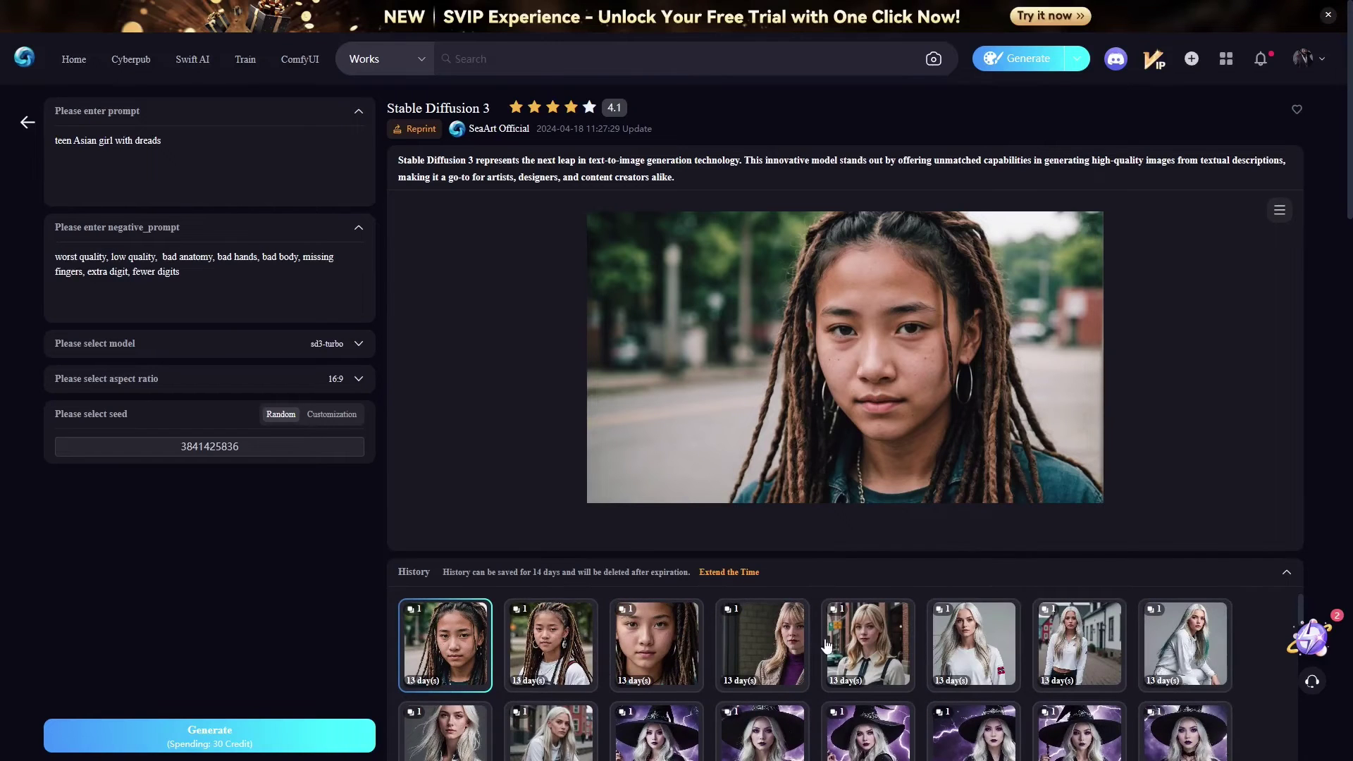
{"action": "left_click", "coordinate": [873, 645]}
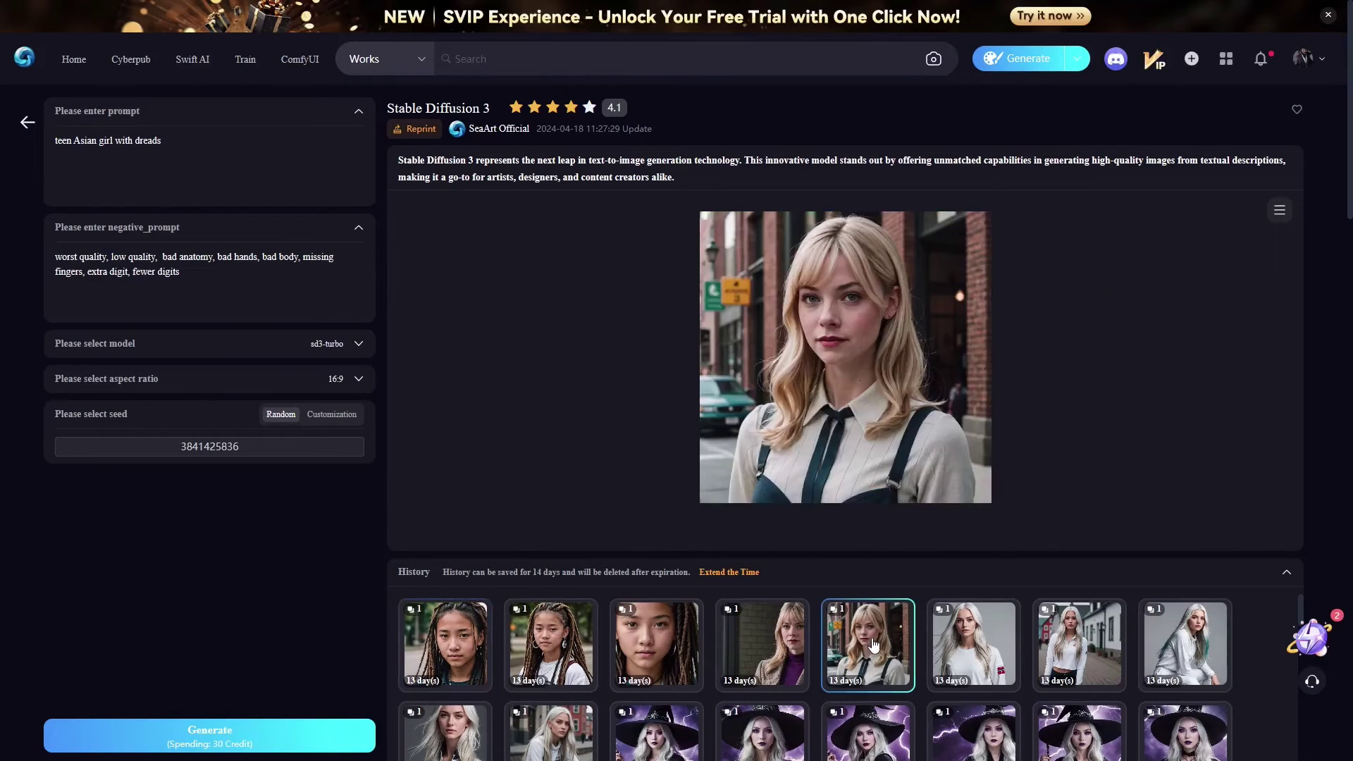
Step: Replace the prompt with "gwen stacy" and generate an image from it
{"action": "triple_click", "coordinate": [149, 144]}
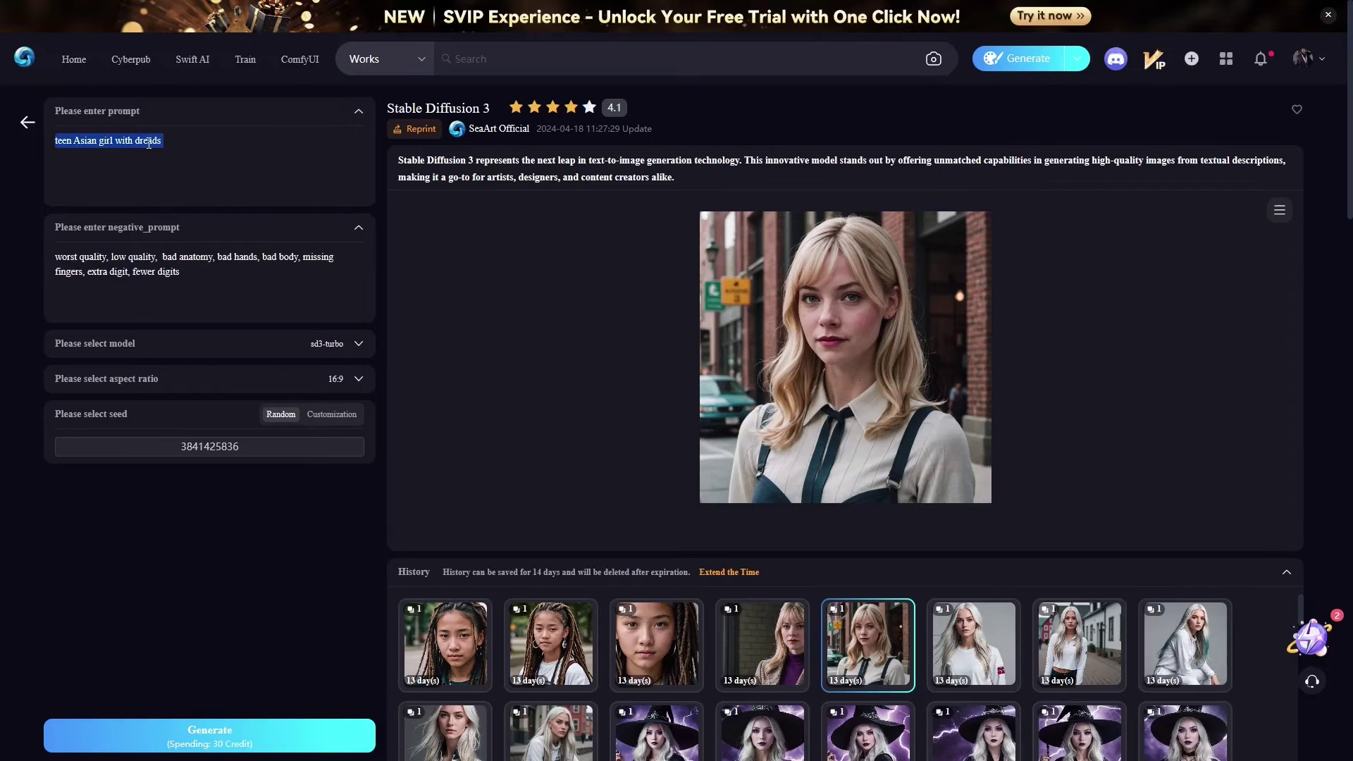
{"action": "type", "text": "g"}
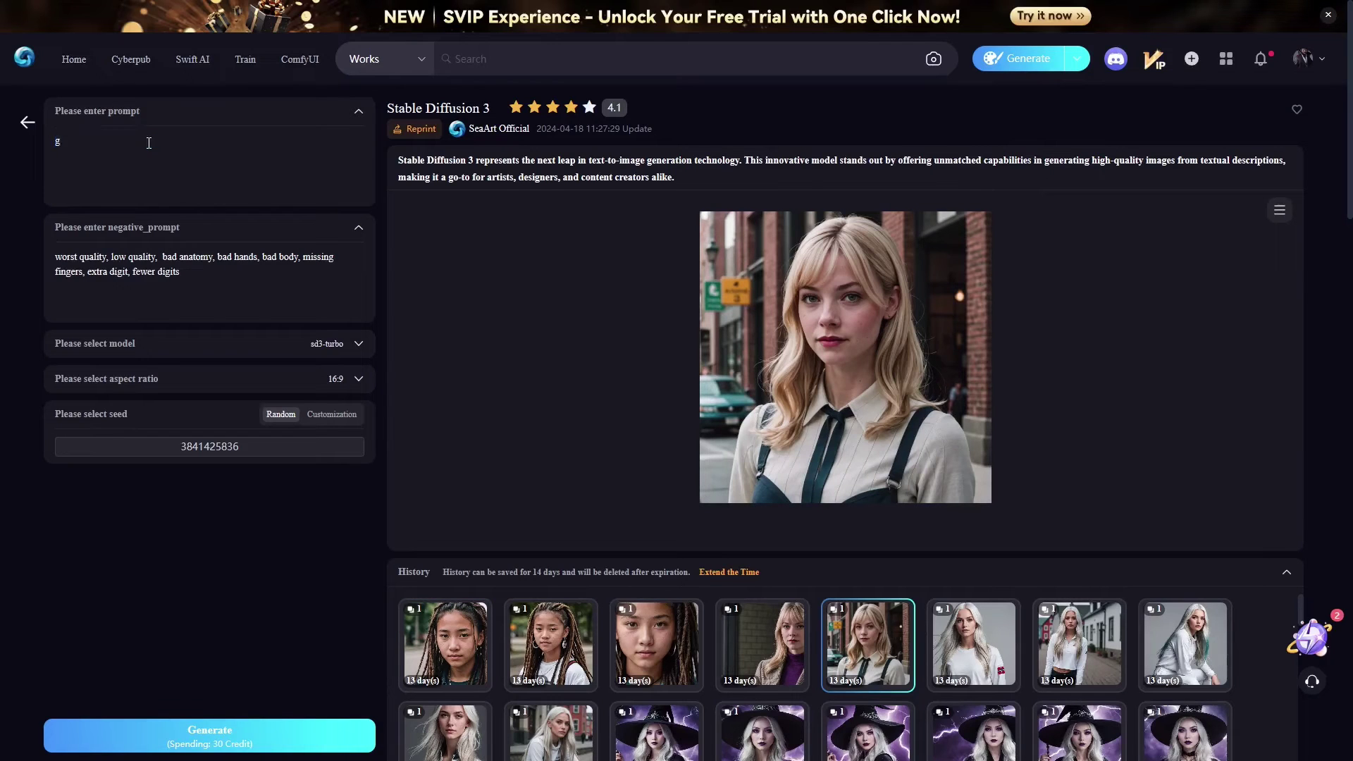
{"action": "type", "text": "wen stacy"}
{"action": "left_click", "coordinate": [240, 736]}
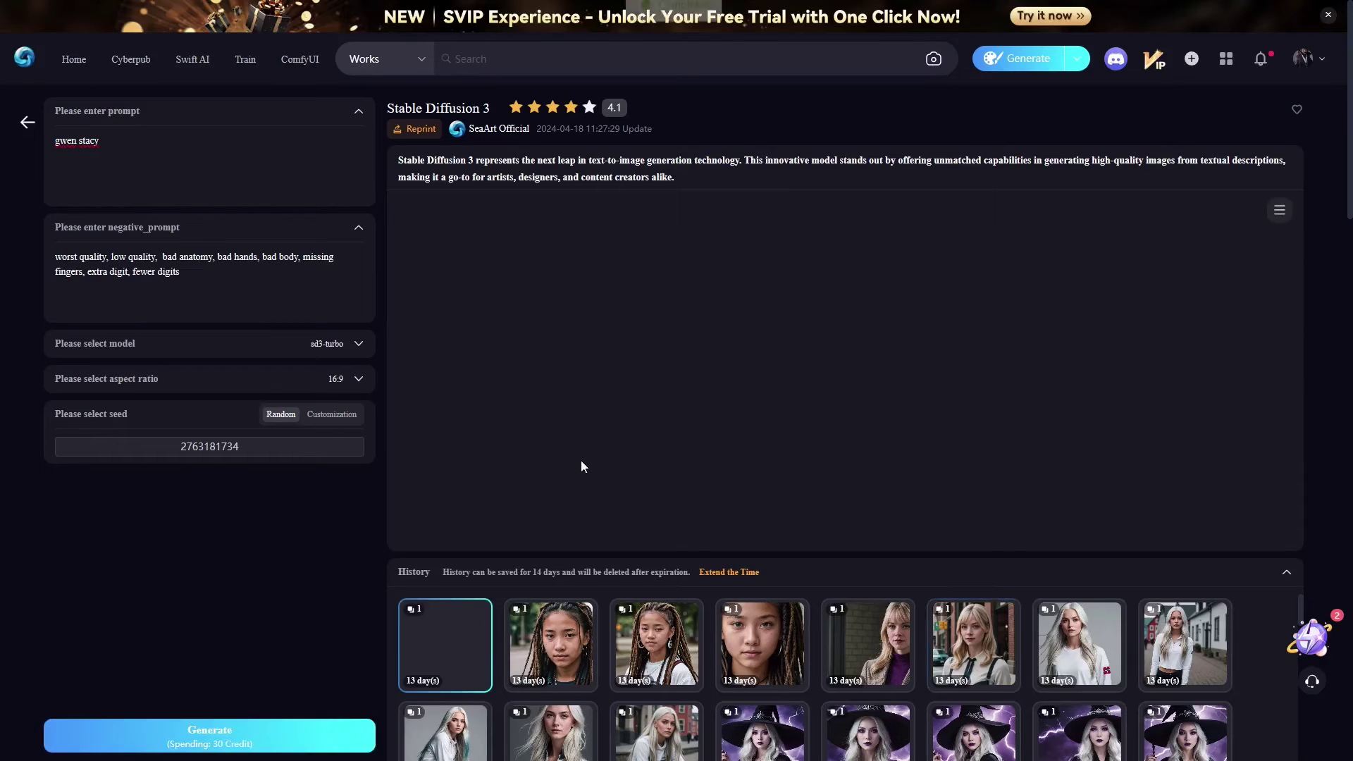
{"action": "mouse_move", "coordinate": [667, 360]}
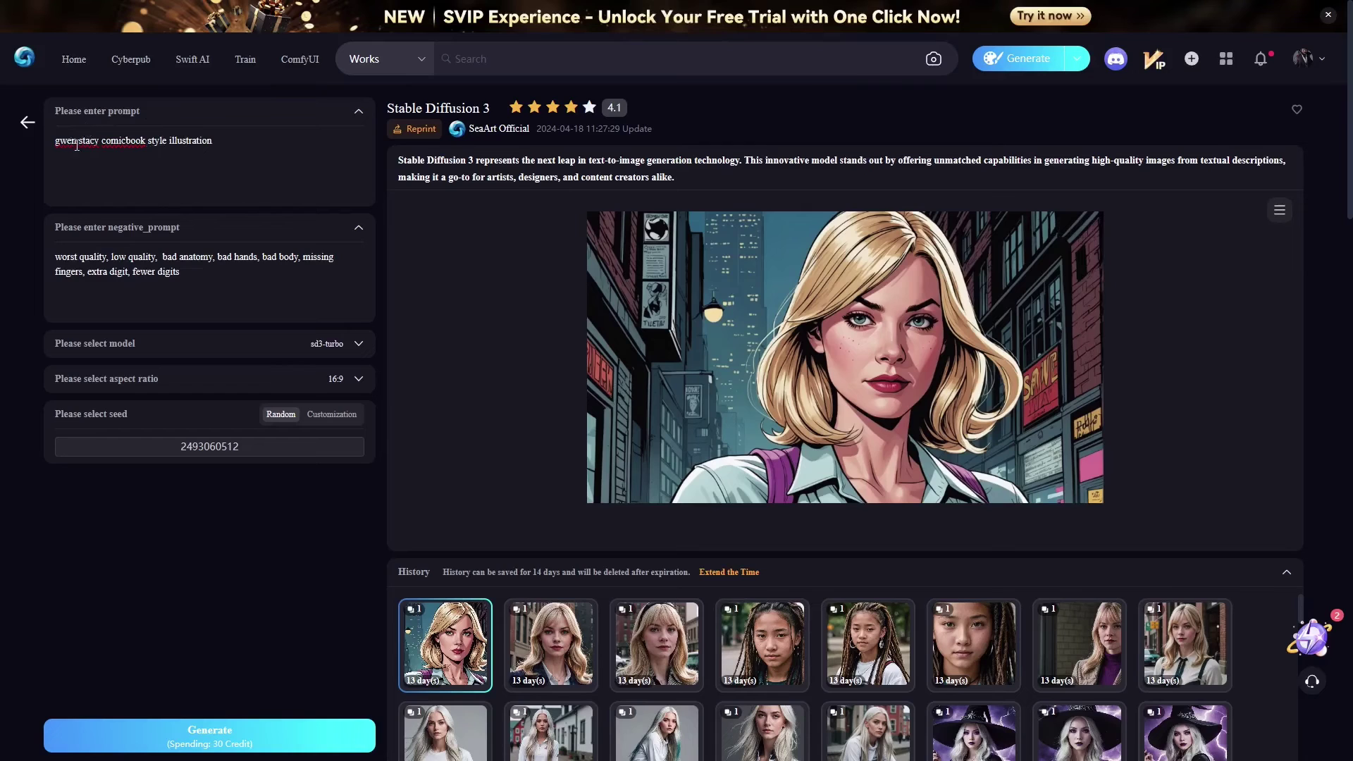
Step: Inspect the generated comic-book style illustration of the blonde woman at full size and close the preview
{"action": "left_click_drag", "start_coordinate": [158, 141], "coordinate": [211, 141]}
{"action": "left_click", "coordinate": [234, 141]}
{"action": "left_click", "coordinate": [850, 357]}
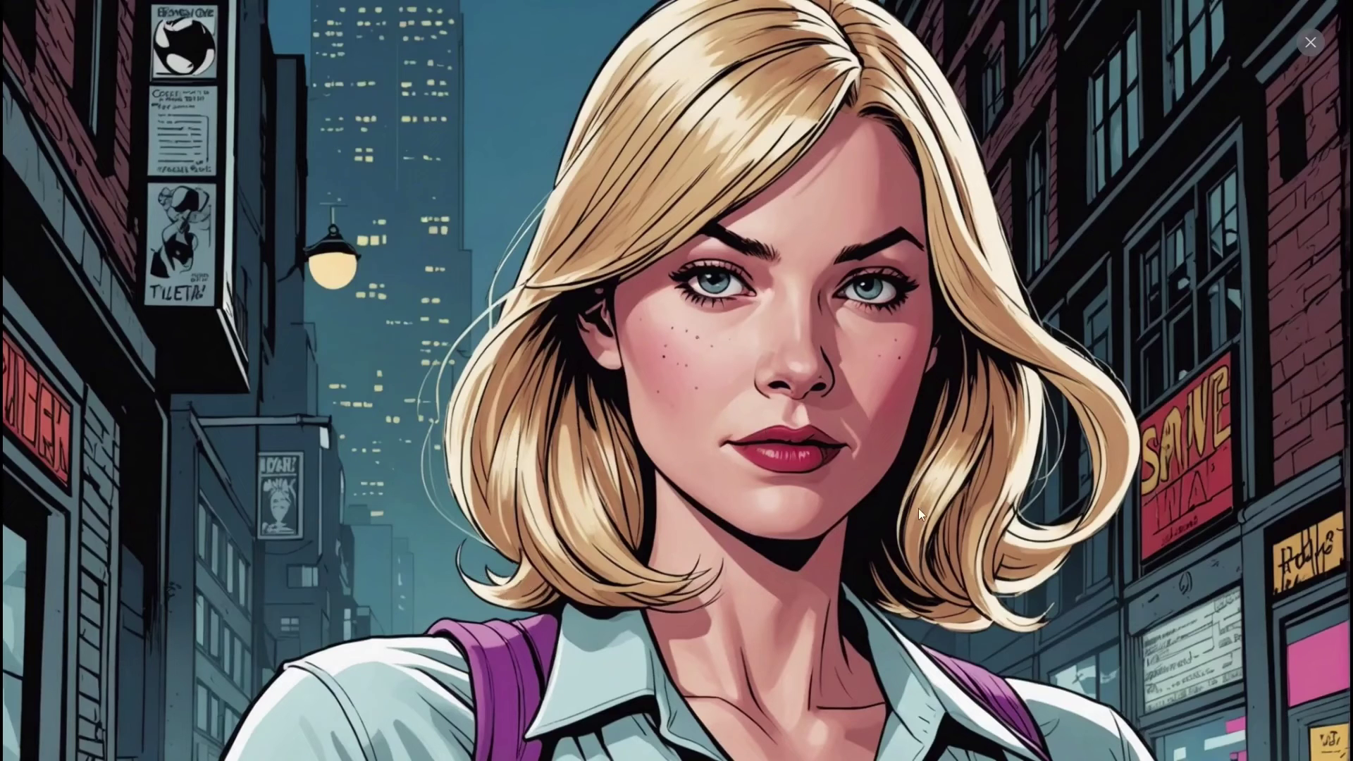
{"action": "left_click", "coordinate": [1309, 44]}
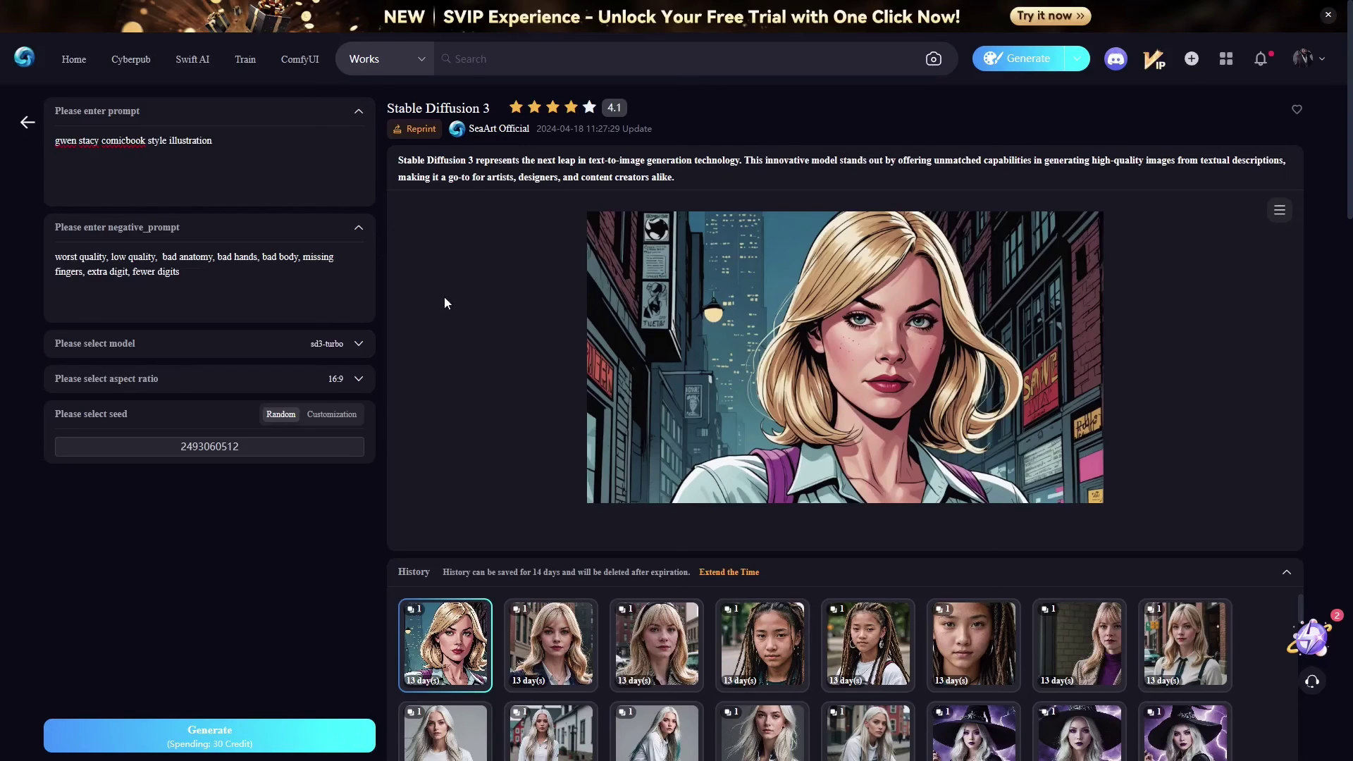
Step: Generate another image from the prompt "gwen stacy comicbook style illustration" and open it at full size
{"action": "left_click", "coordinate": [195, 736]}
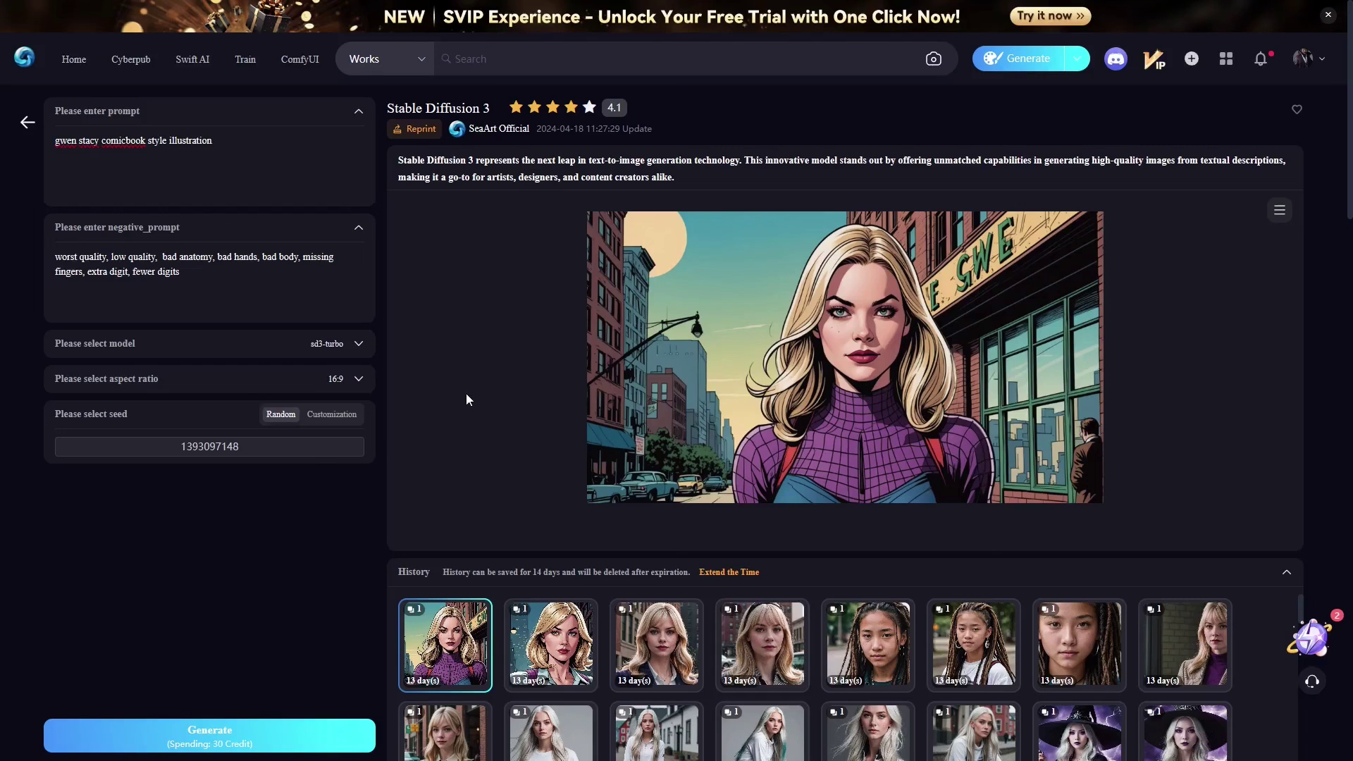
{"action": "left_click", "coordinate": [748, 404]}
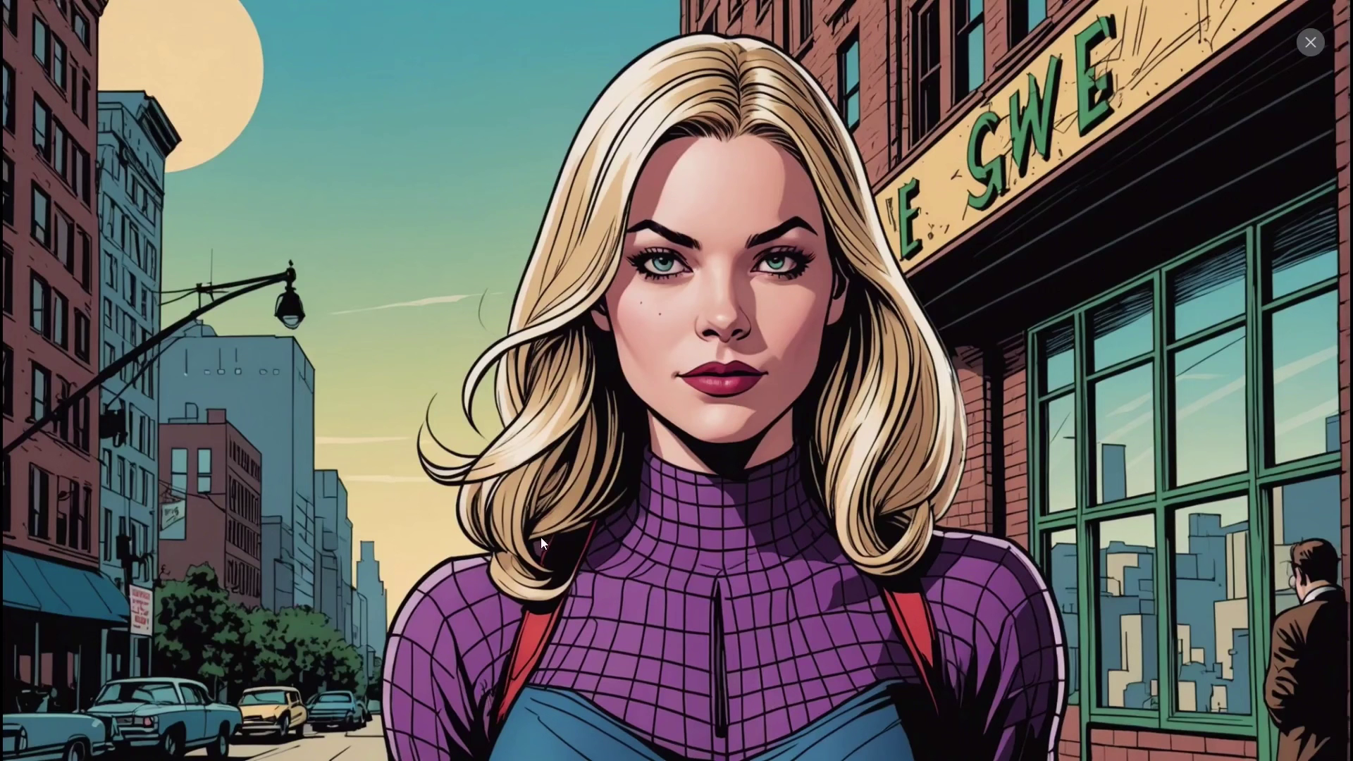